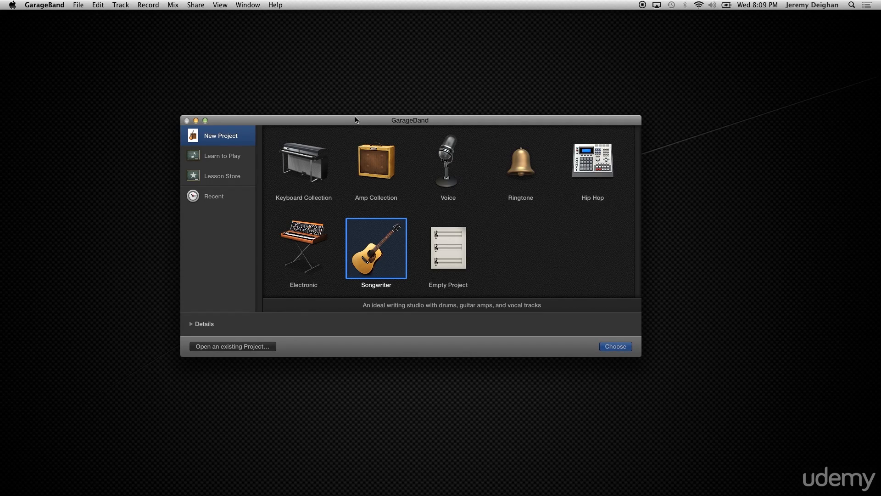
Create a new Empty Project from the GarageBand project chooser
left_click(449, 247)
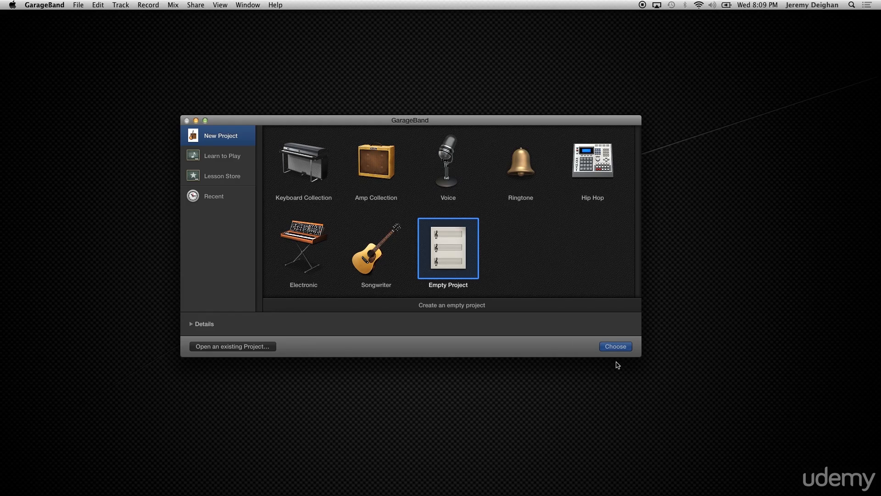
left_click(616, 347)
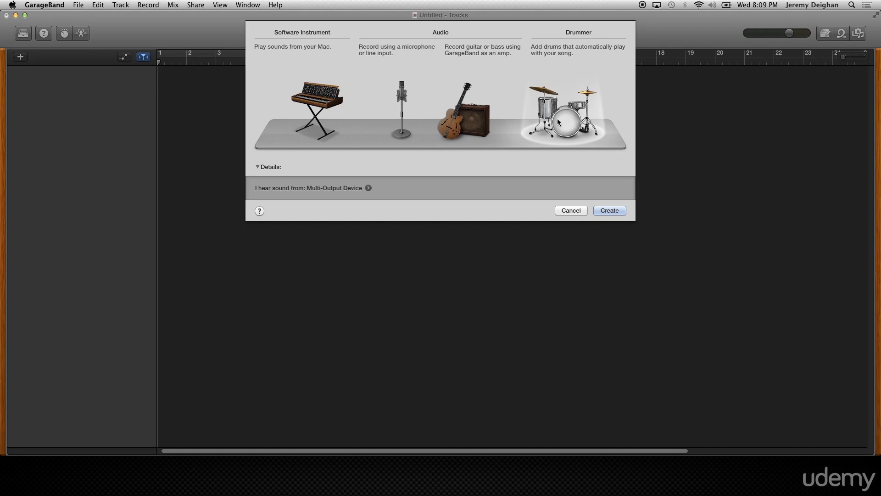
Preview the audio and software instrument options, then create a Drummer track (Retro Rock)
left_click(457, 118)
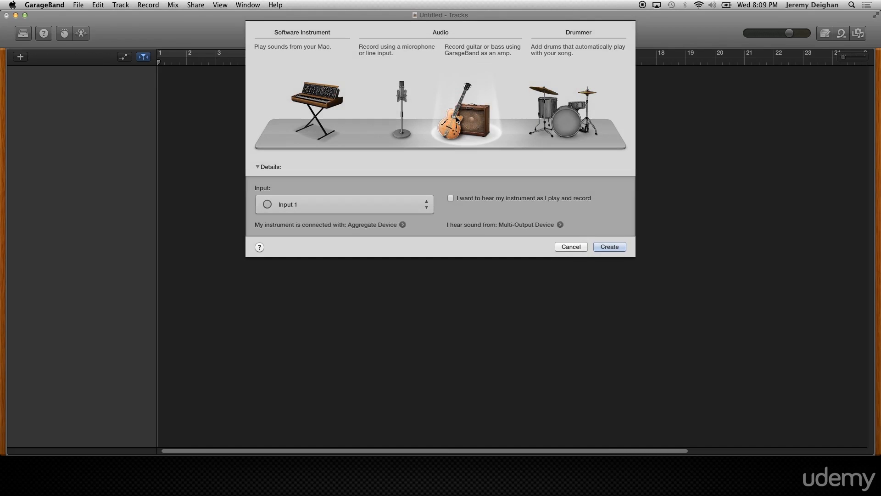
left_click(379, 118)
left_click(327, 107)
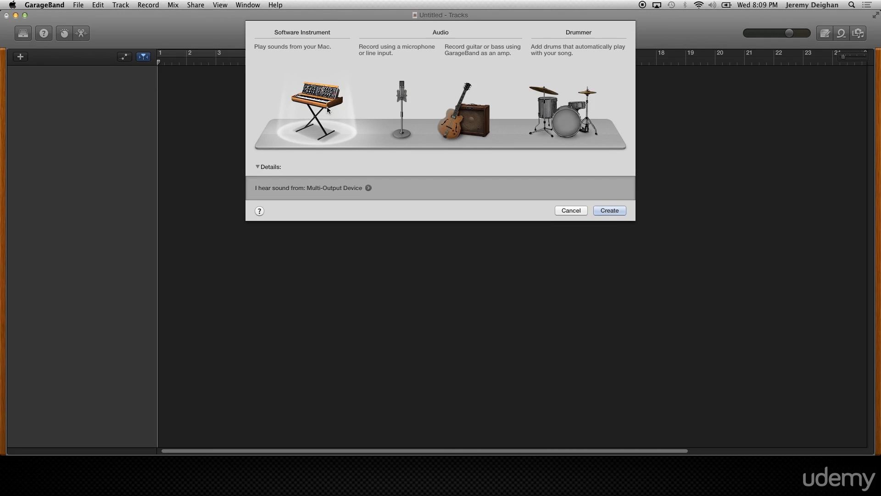
left_click(562, 118)
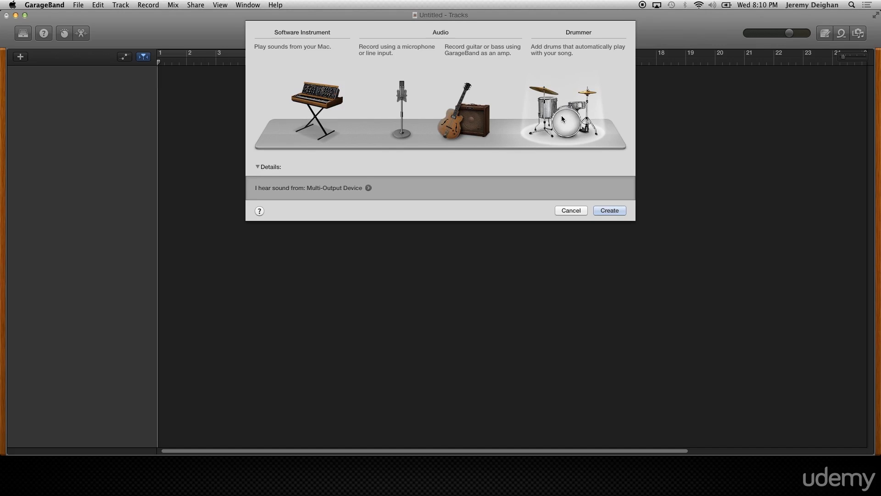
left_click(603, 211)
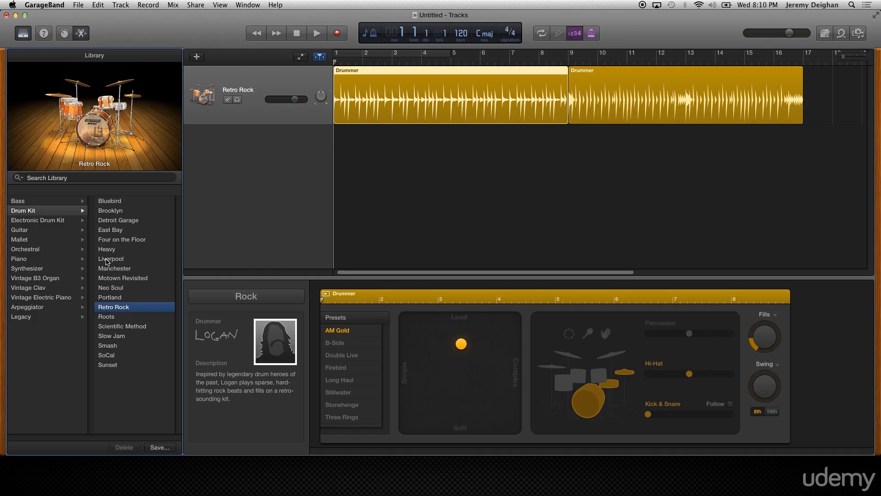
Make the window full screen, play the Retro Rock drums, then stop back at bar 1
mouse_move(55, 152)
left_click(875, 15)
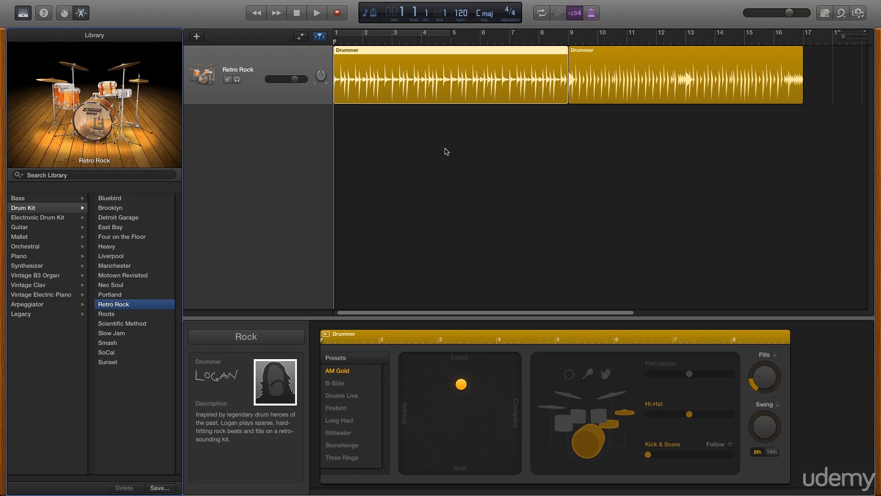
left_click(319, 17)
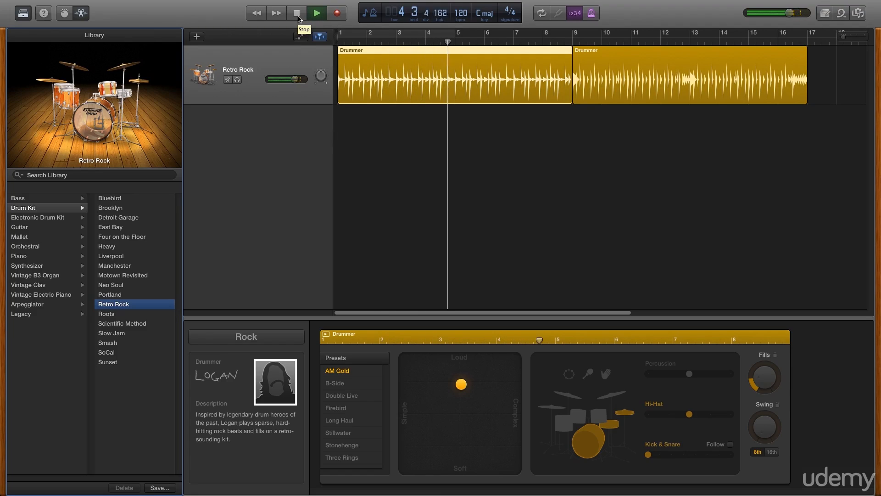
left_click(297, 13)
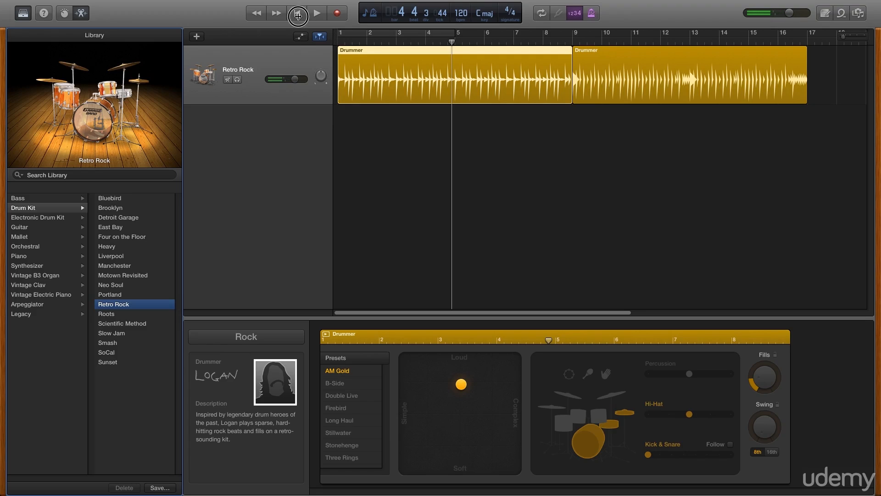
left_click(297, 13)
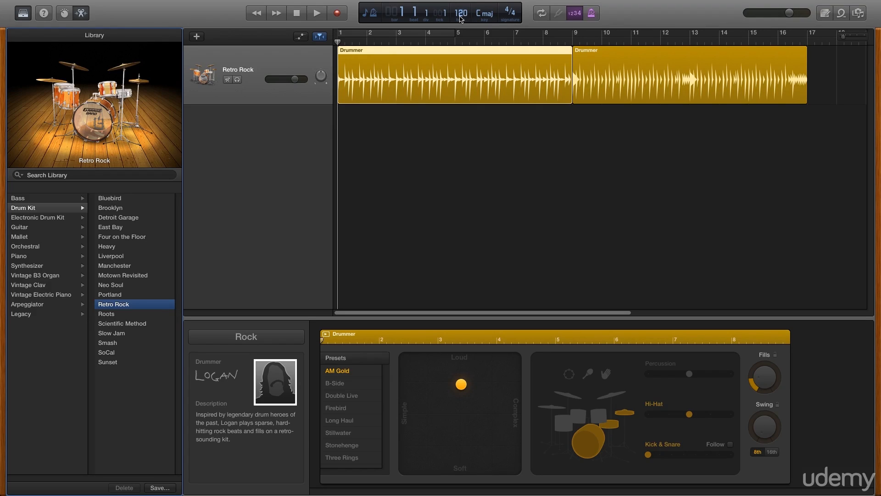
Change the song key from C major to E major
left_click(485, 18)
scroll(487, 16, "up", 5)
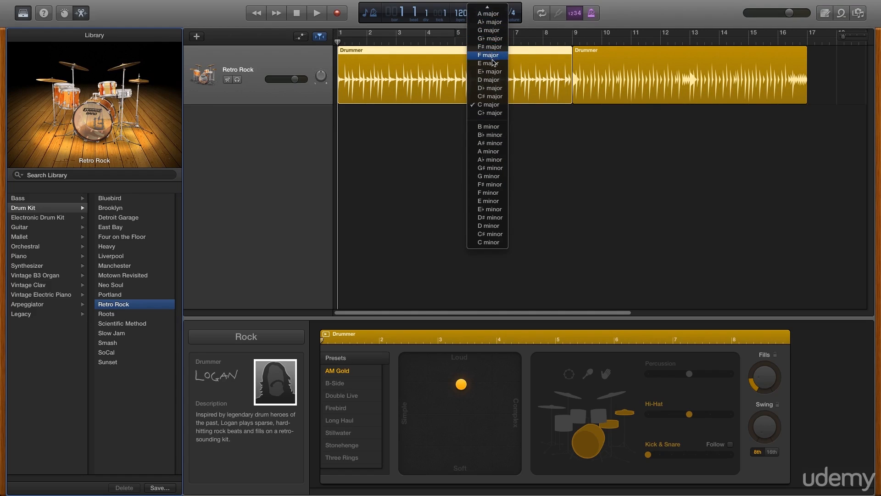
left_click(493, 64)
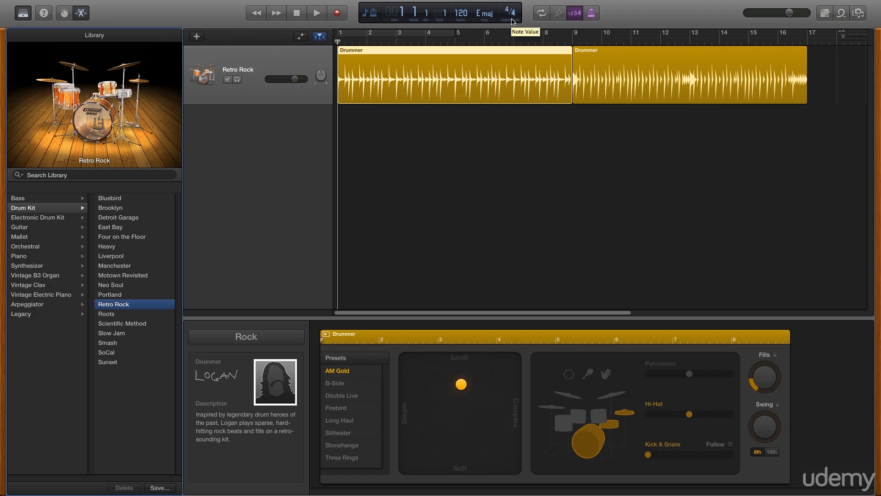
Turn on Cycle over bars 1–5, play the loop, then stop at the beginning
left_click(542, 14)
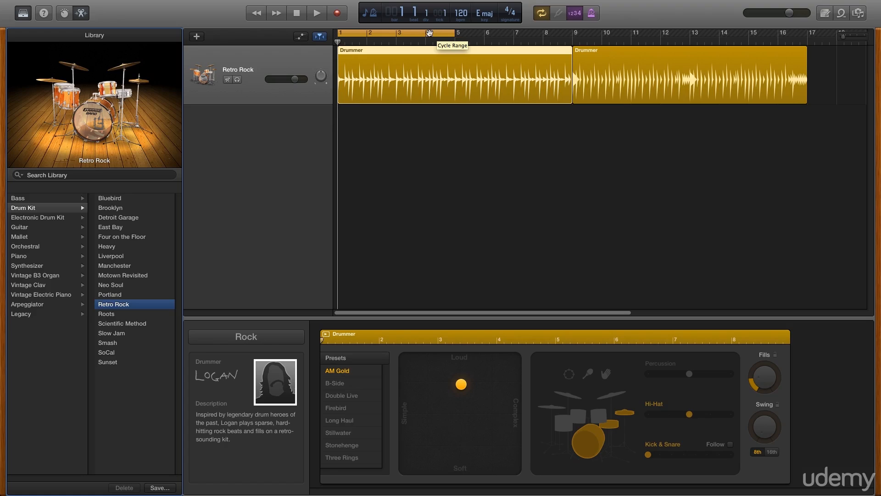
left_click(316, 14)
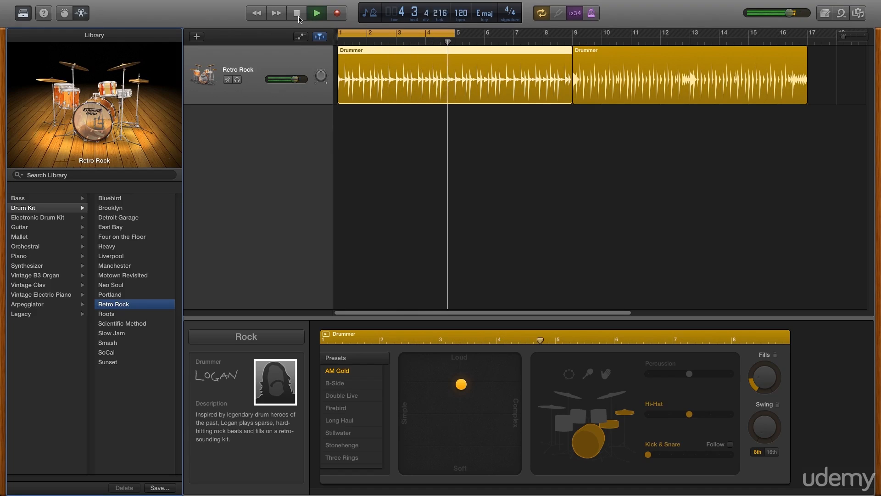
left_click(299, 18)
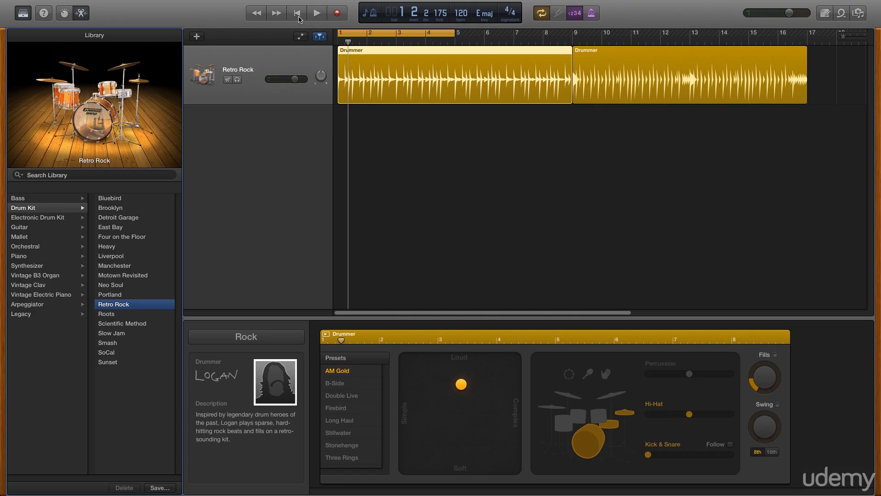
left_click(299, 18)
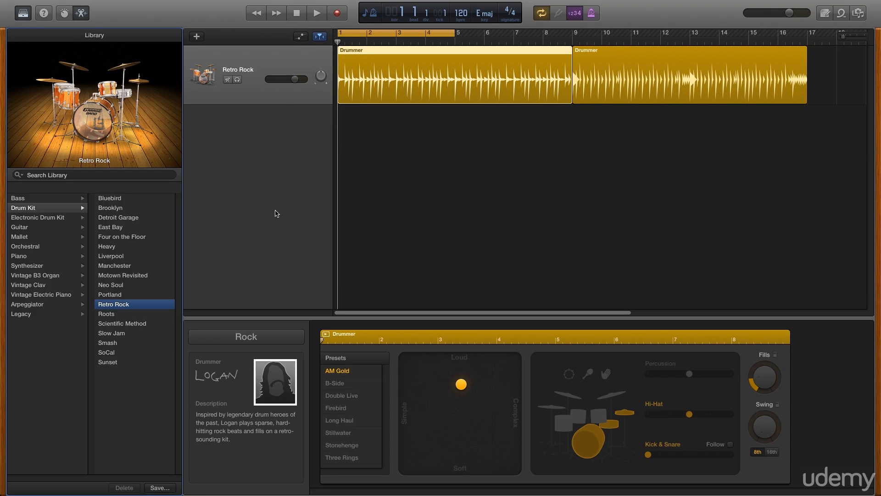
Review the drummer genres, keep Rock with Logan, and start playing the drum loop
left_click(276, 341)
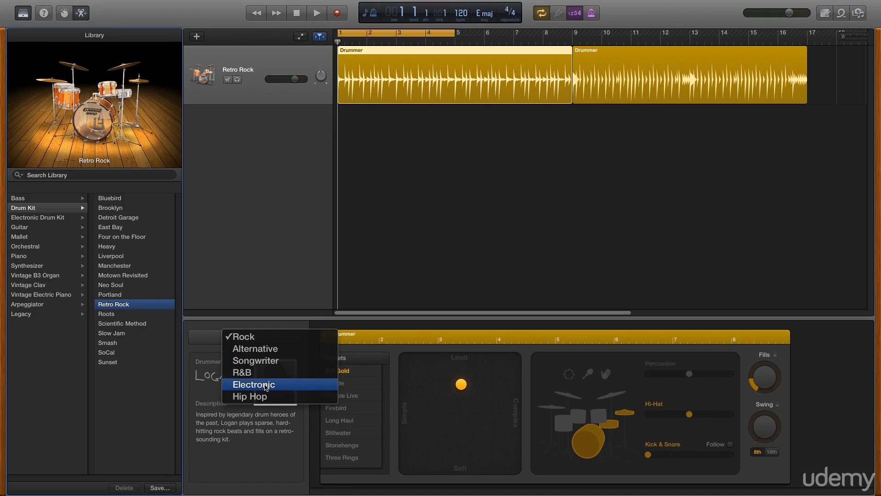
left_click(252, 339)
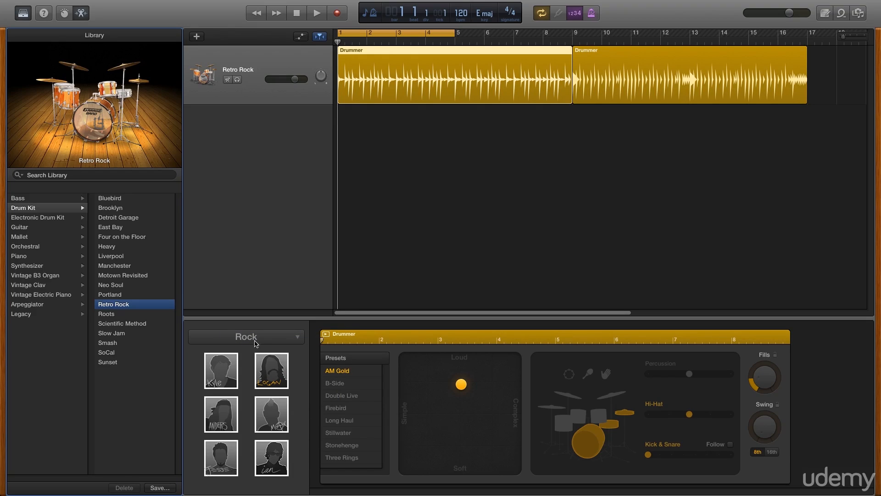
left_click(272, 375)
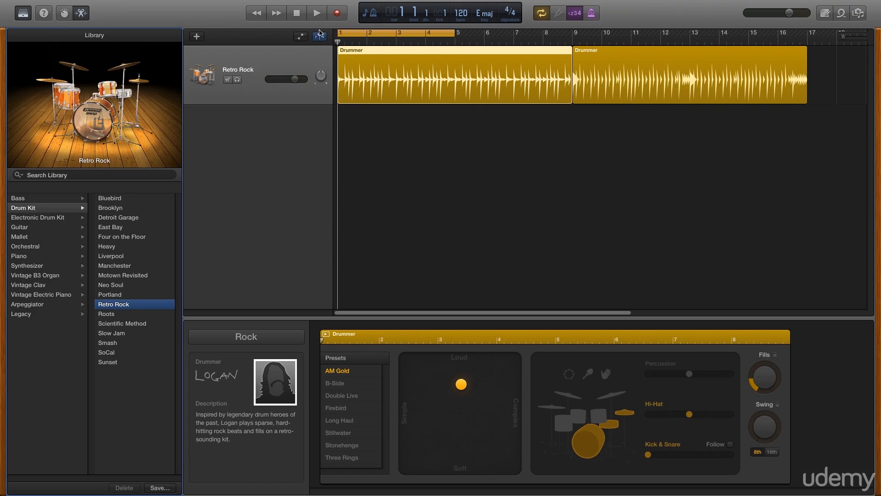
left_click(317, 12)
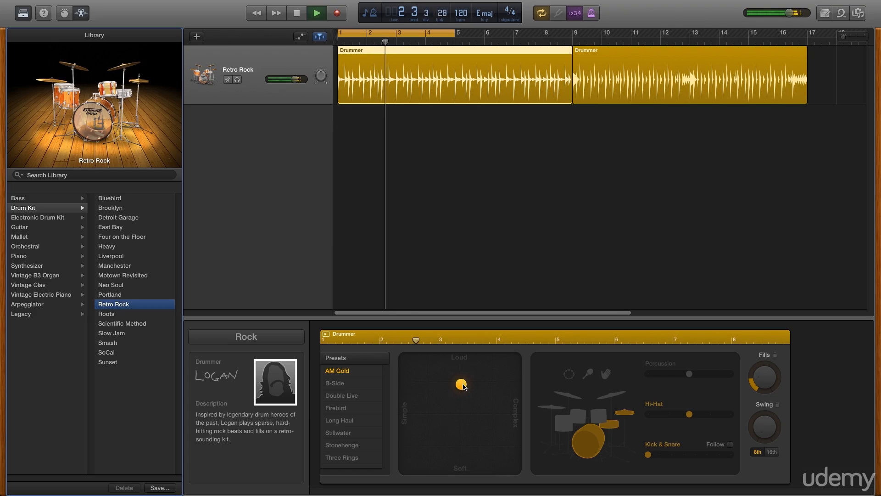
Try soft, complex and loud settings on the drummer's pad, ending on a loud part
left_click(464, 426)
left_click_drag(463, 426, 466, 468)
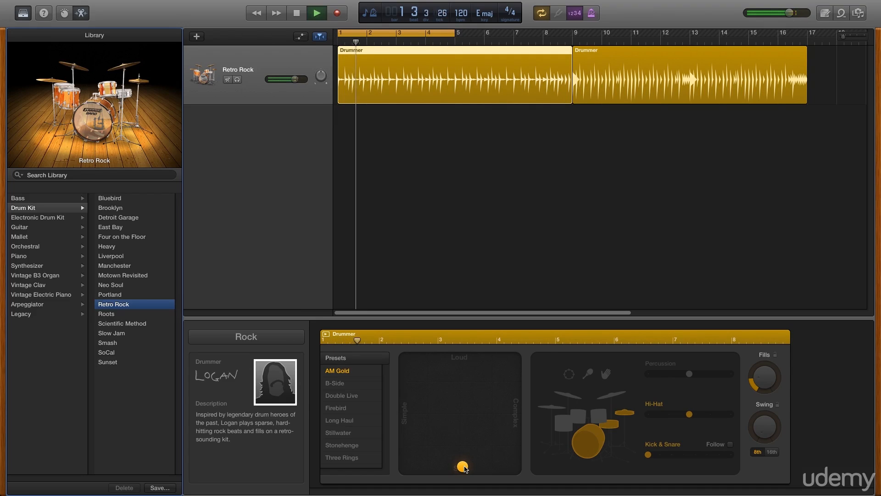
left_click(464, 468)
left_click_drag(465, 467, 407, 364)
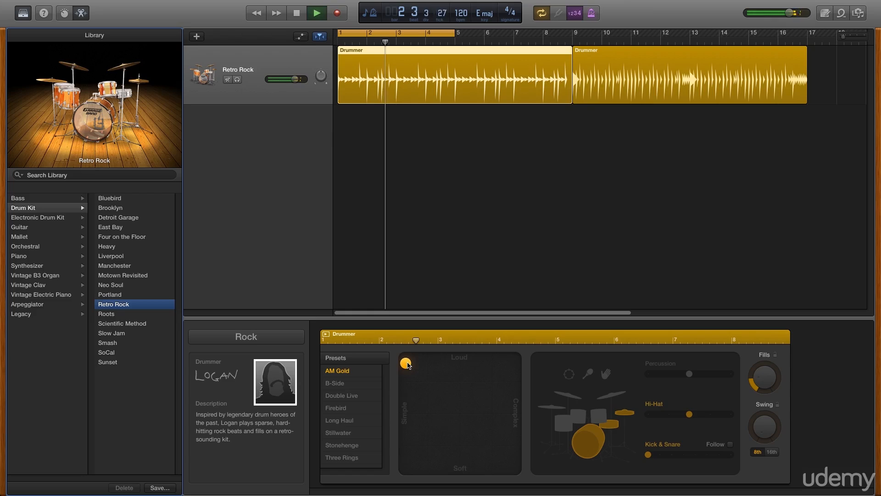
left_click_drag(408, 364, 516, 466)
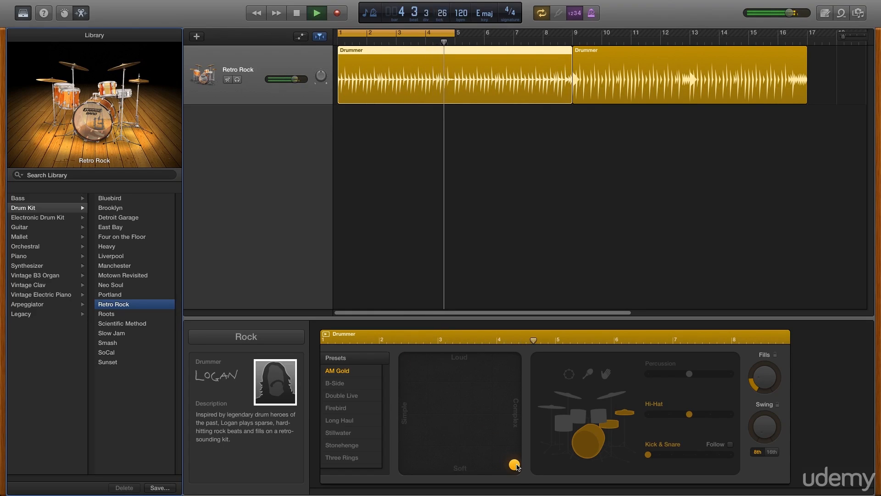
left_click_drag(517, 467, 473, 382)
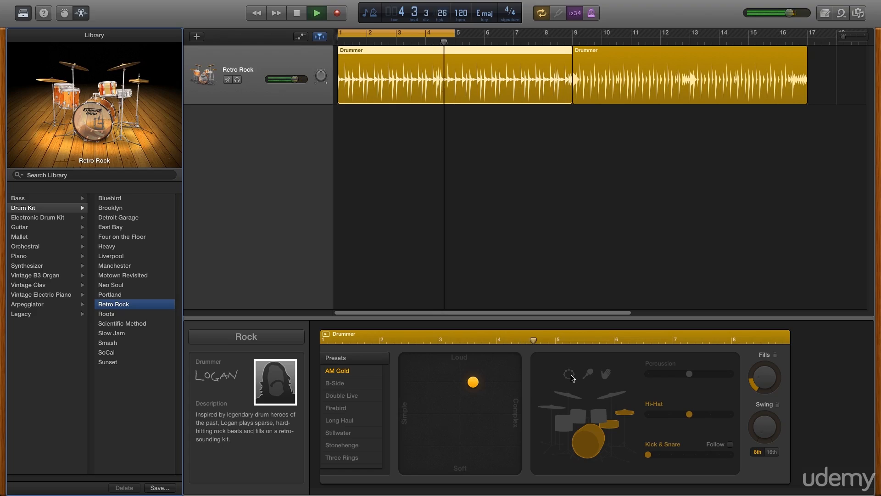
Switch the drum pattern from toms to hi-hat, stop at bar 1, and choose Add Track
left_click(571, 401)
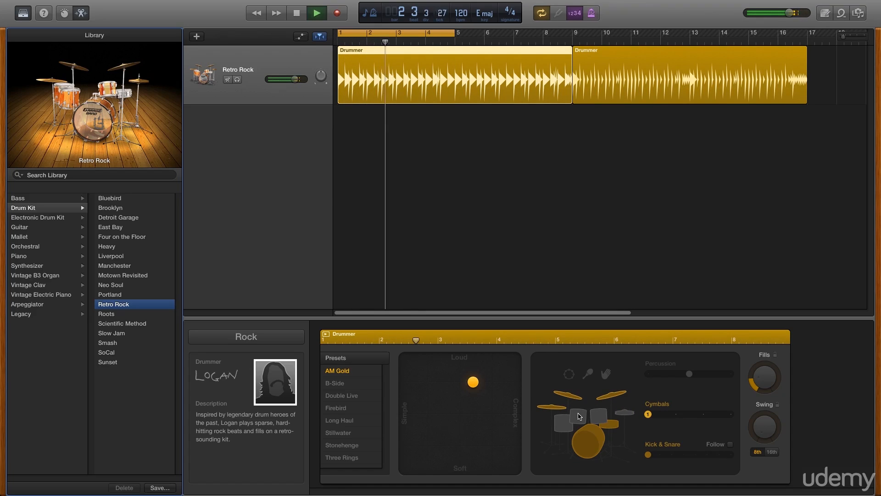
left_click(579, 417)
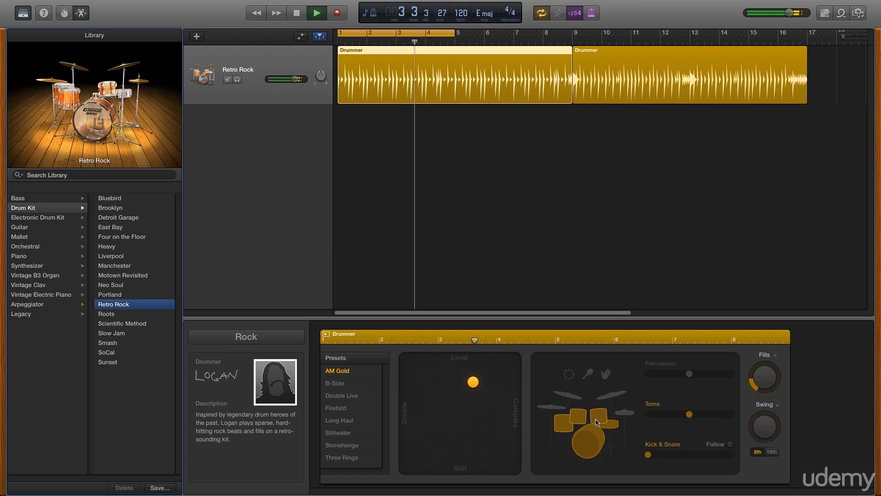
left_click(627, 416)
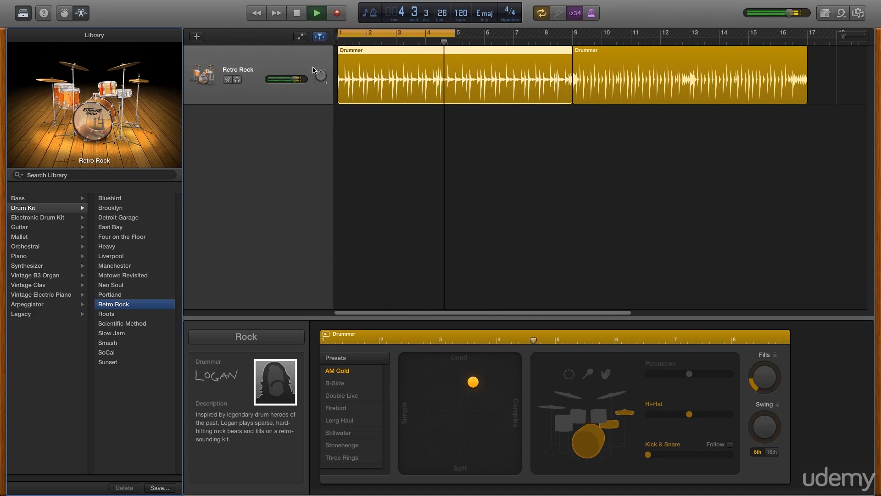
left_click(297, 13)
left_click(301, 19)
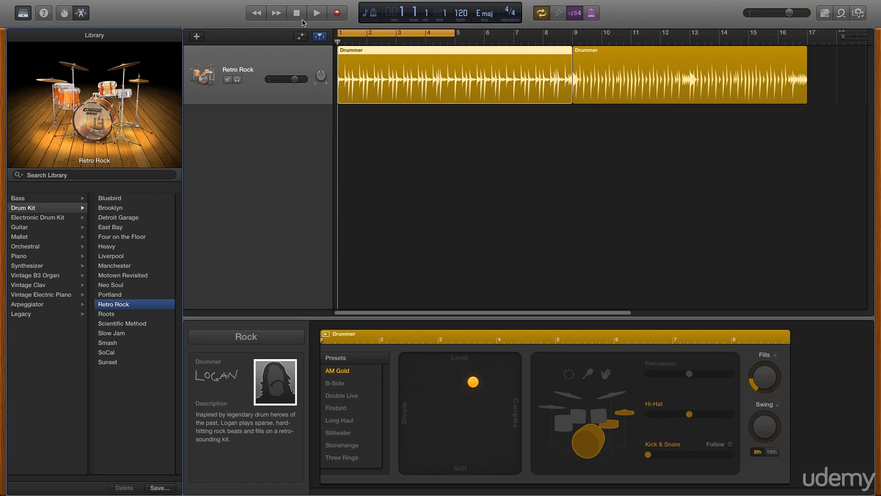
left_click(197, 37)
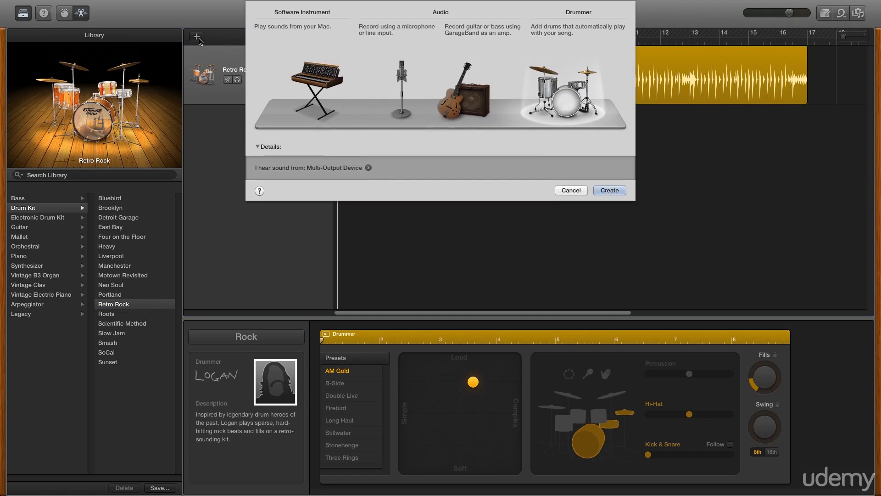
Create a Software Instrument track, which becomes Classic Electric Piano
left_click(304, 72)
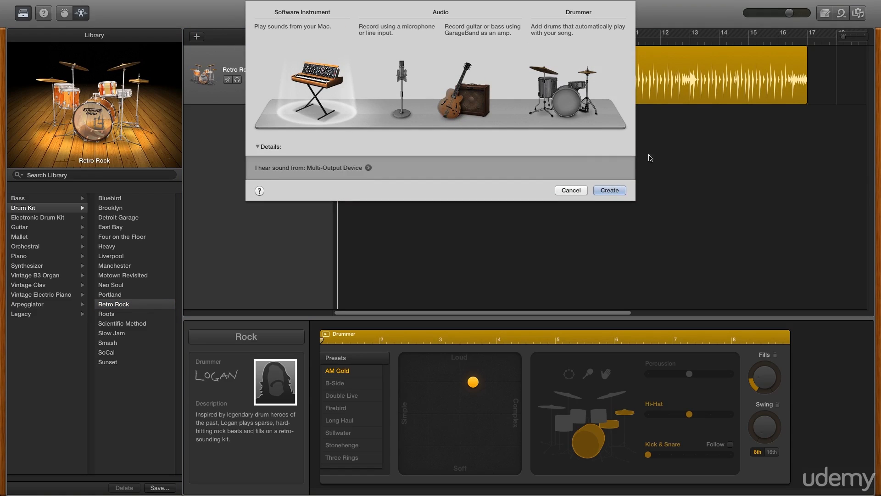
left_click(609, 190)
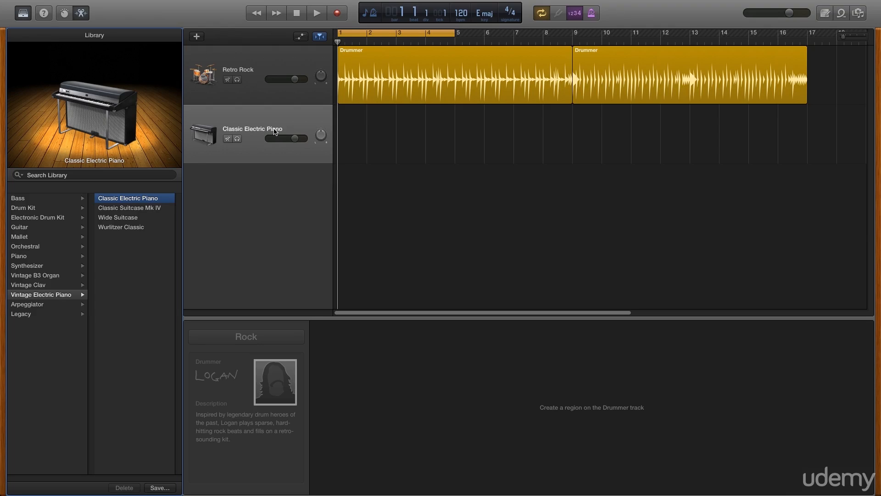
Show the Musical Typing keyboard from the Window menu and nudge it left
mouse_move(212, 3)
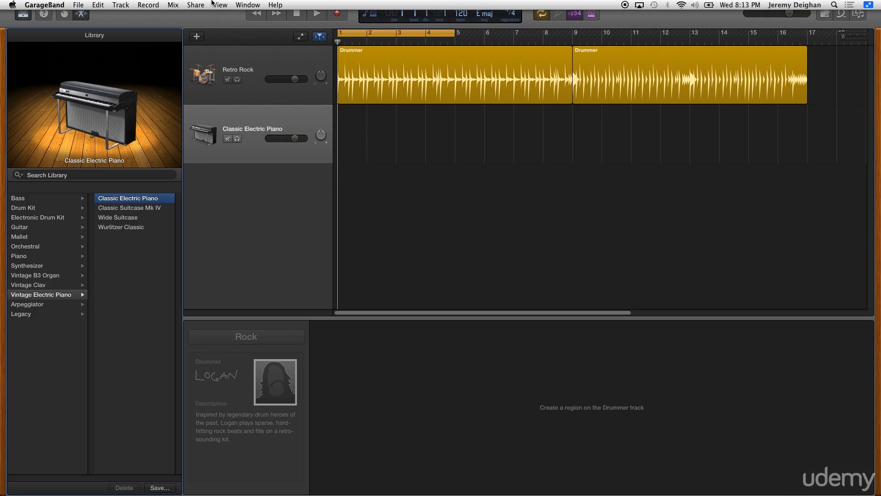
left_click(239, 4)
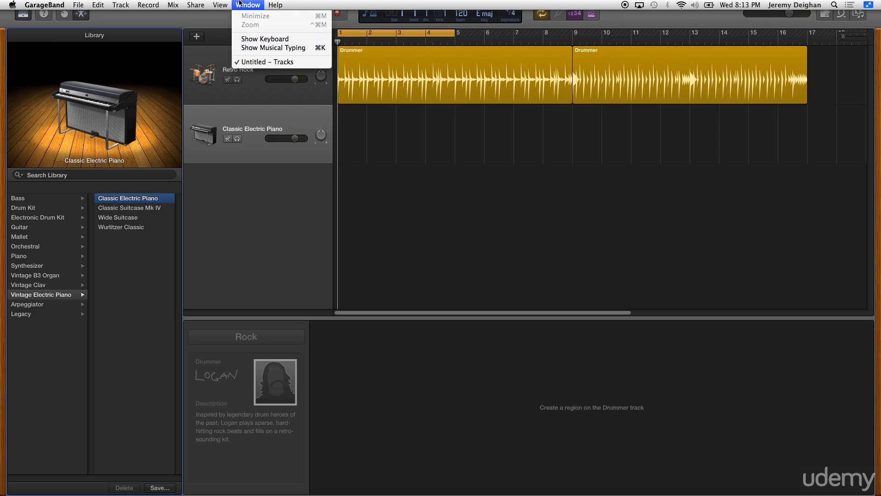
left_click(258, 49)
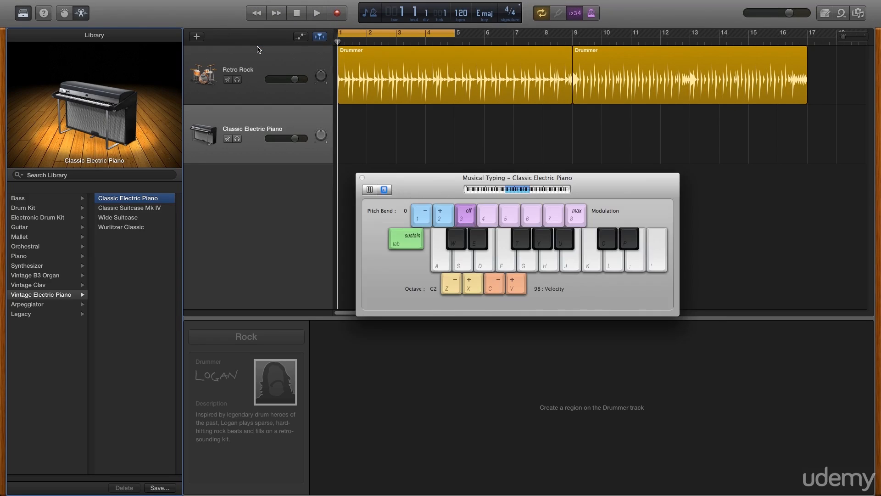
left_click_drag(421, 185, 394, 185)
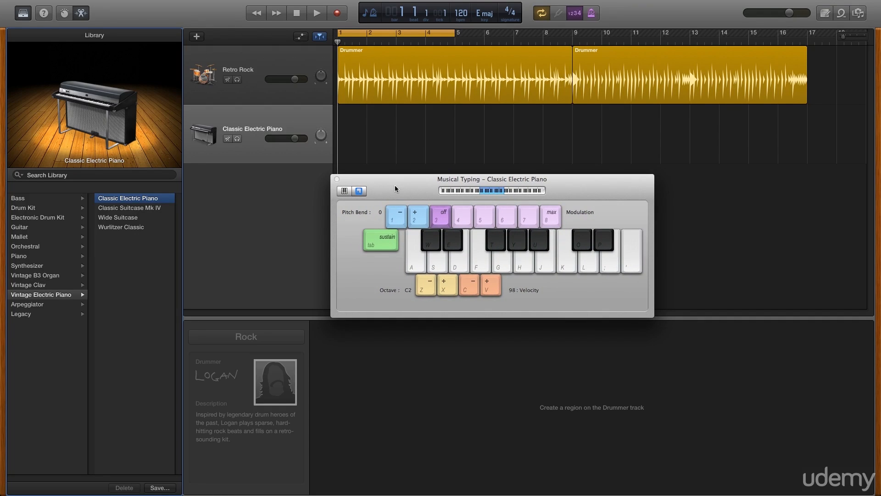
Play test notes on the electric piano with keys G, H, J and G
key("g")
key("h")
key("j")
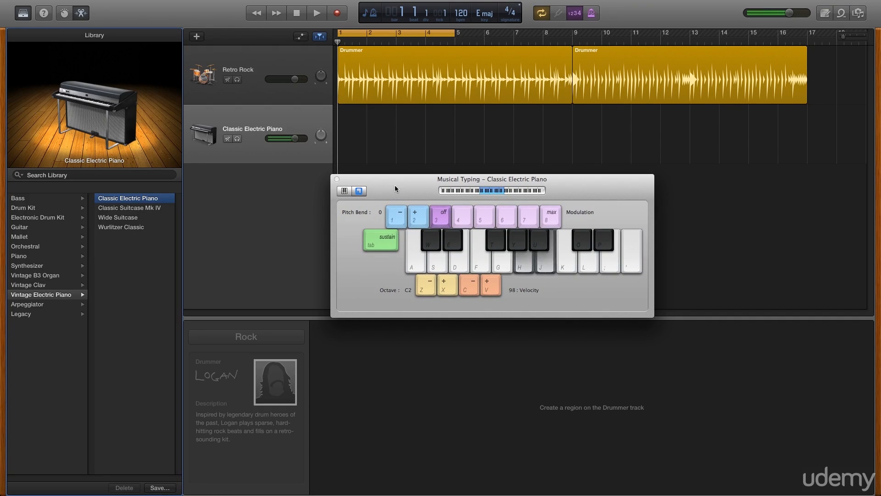
key("g")
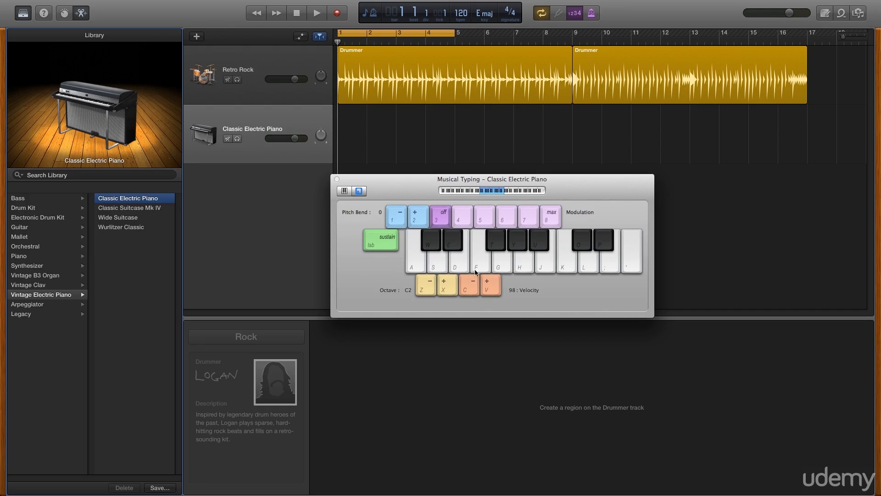
left_click(415, 270)
Pick Liverpool Bass from the Bass library and audition it with Musical Typing keys
left_click(35, 201)
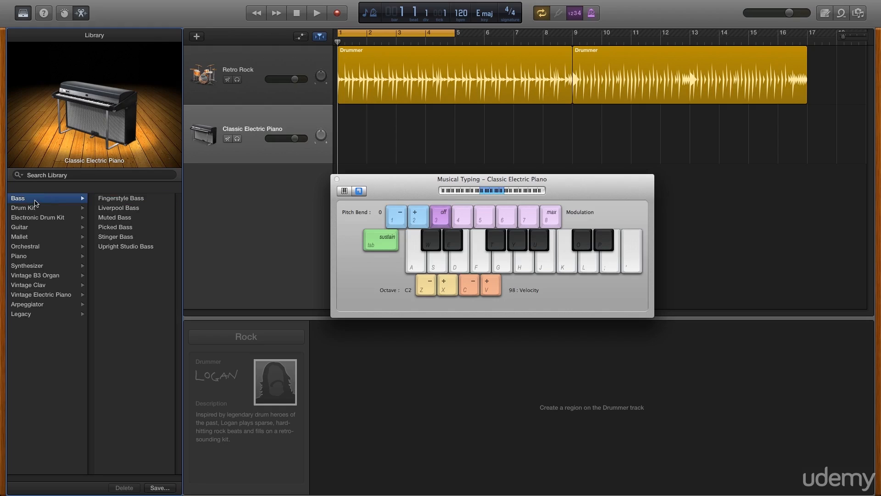
left_click(112, 211)
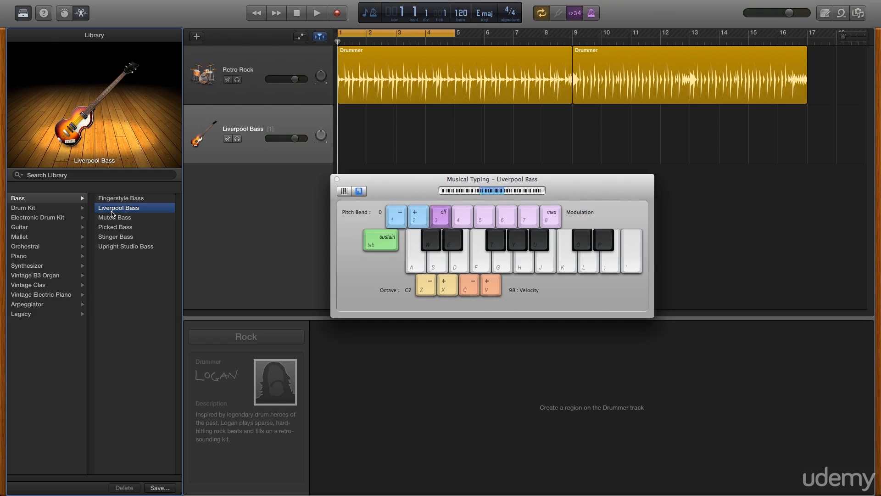
key("g")
key("h")
key("j")
key("k")
key("h")
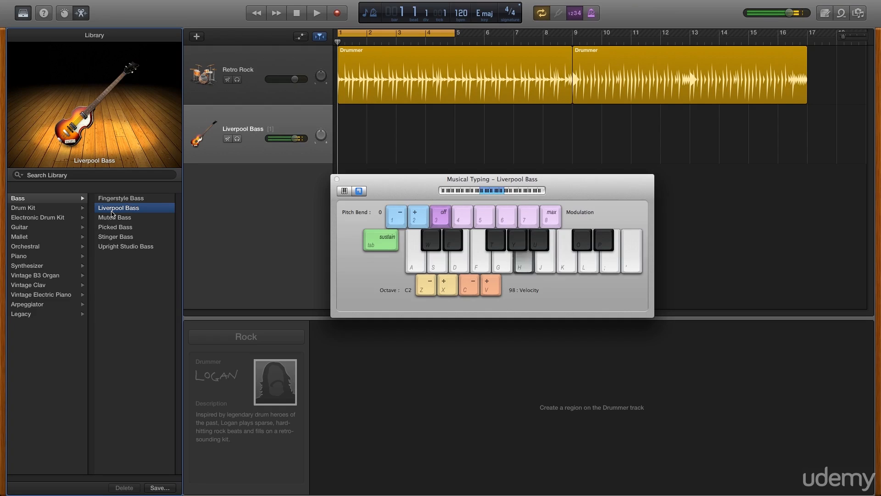
key("f")
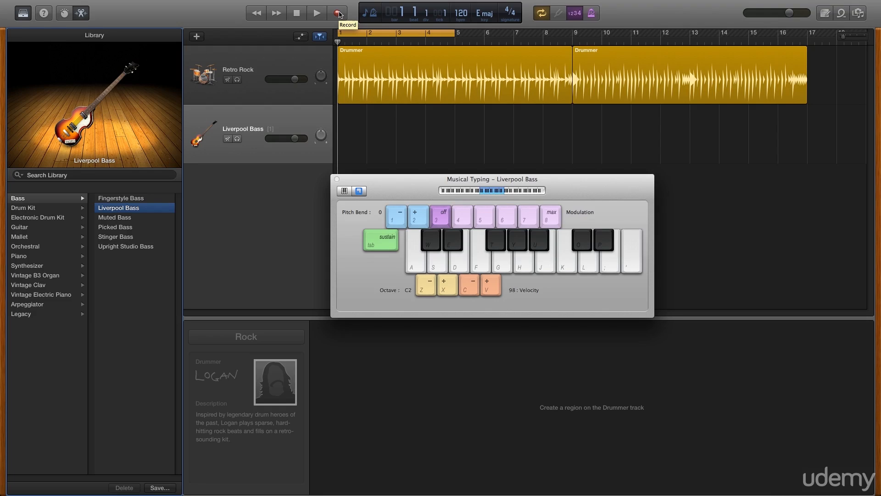
key("semicolon")
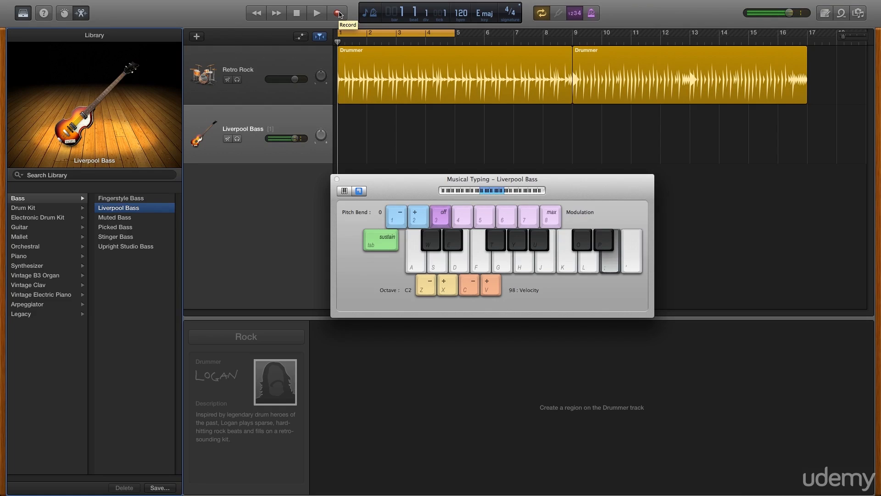
Play a few more Liverpool Bass test notes with keys J, O and H
key("j")
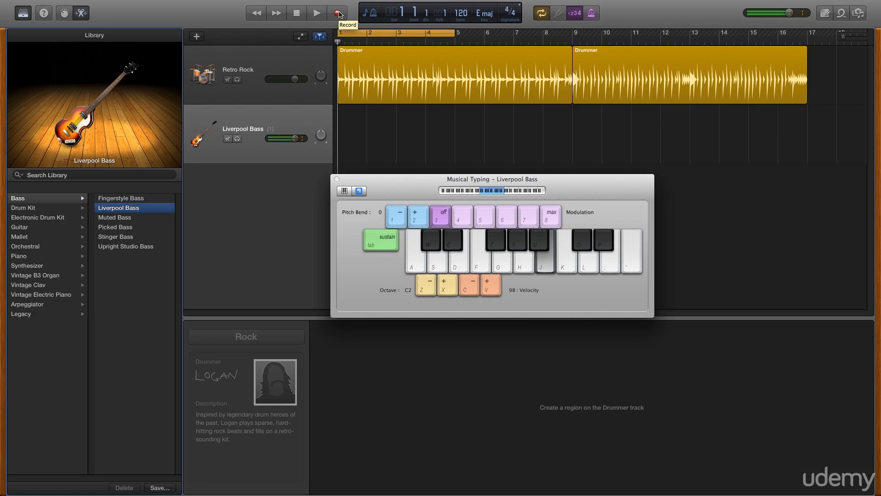
key("o")
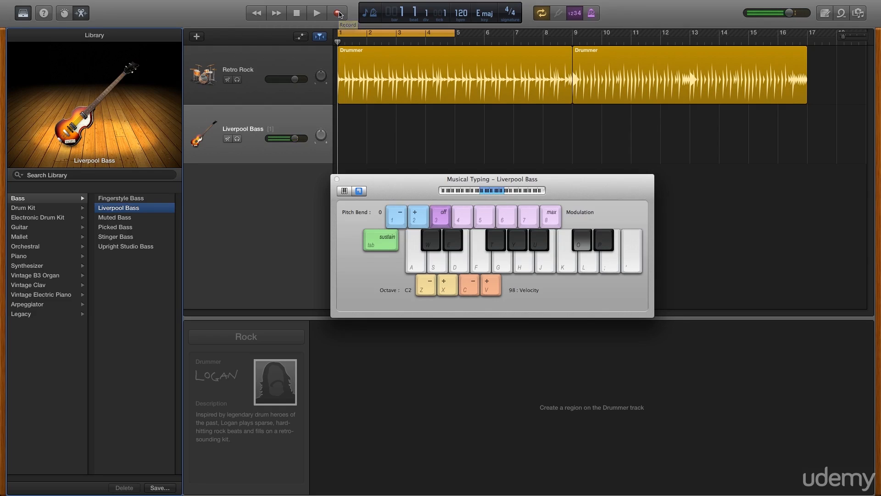
key("h")
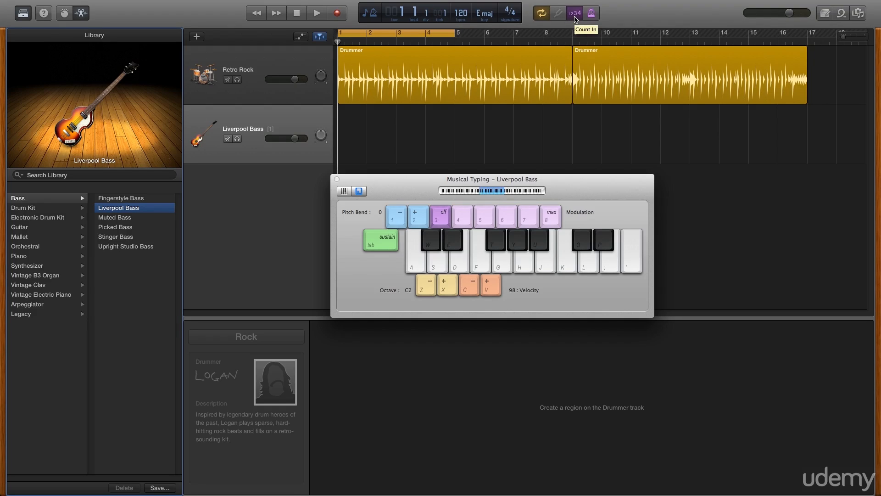
Set Record > Count-in to 2 Bars
mouse_move(257, 3)
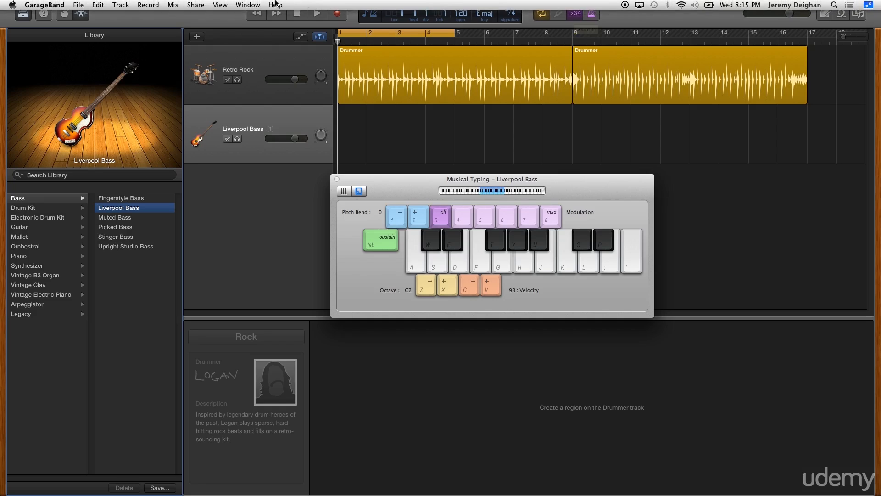
left_click(147, 5)
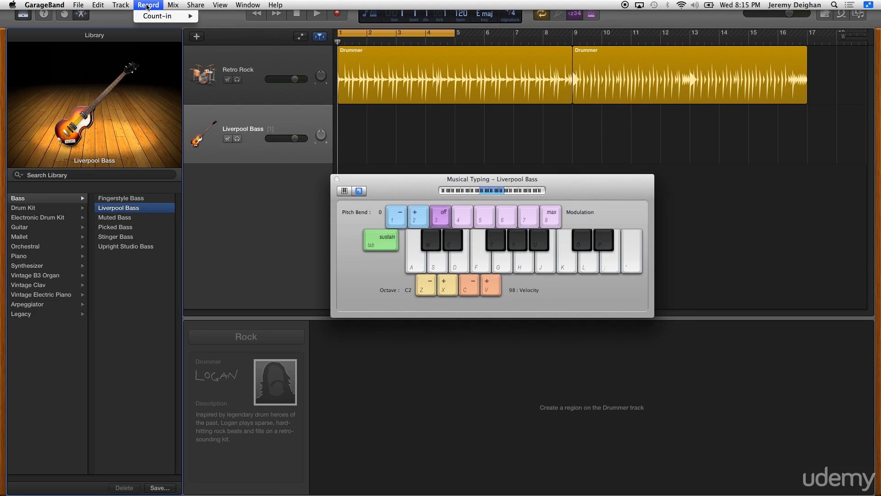
mouse_move(157, 16)
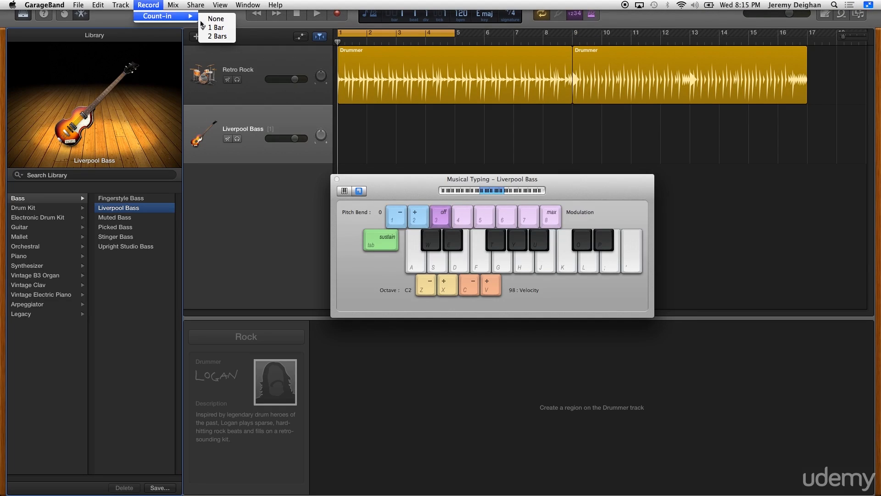
left_click(219, 37)
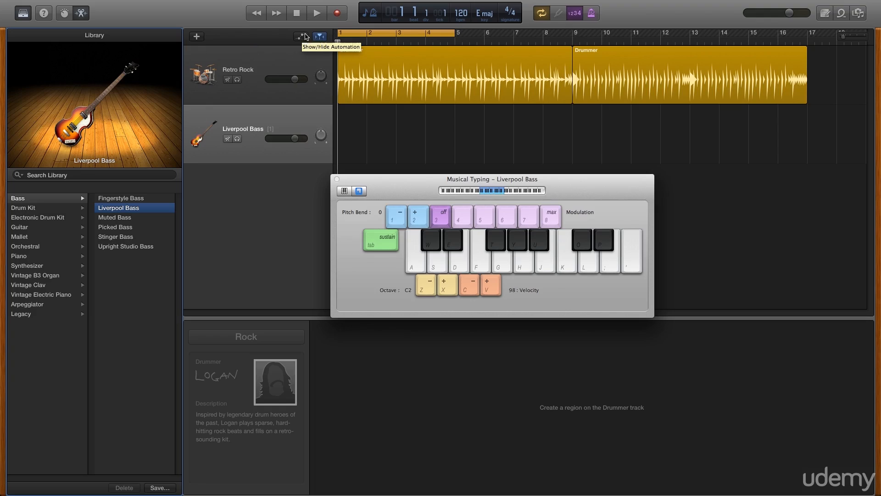
Record a four-bar bass line on Liverpool Bass with Musical Typing keys ;, J, O and H
left_click(338, 14)
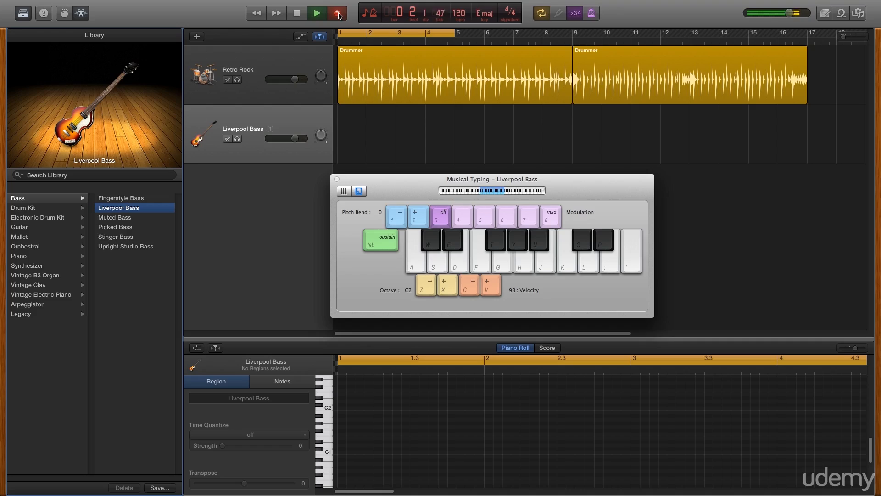
key("semicolon")
key("semicolon")
key("semicolon")
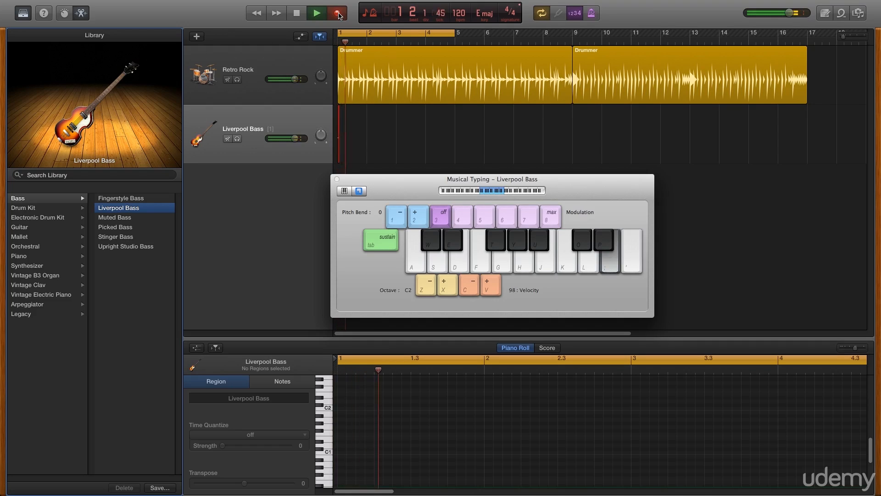
key("j")
key("j")
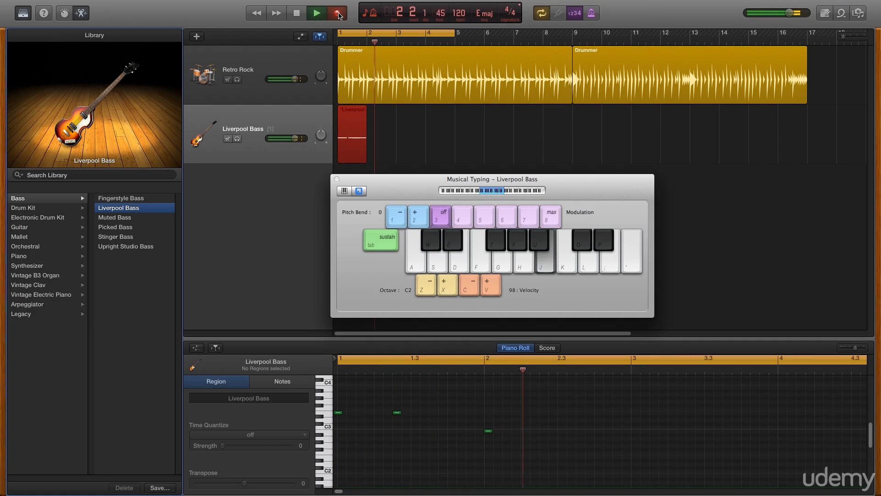
key("o")
key("o")
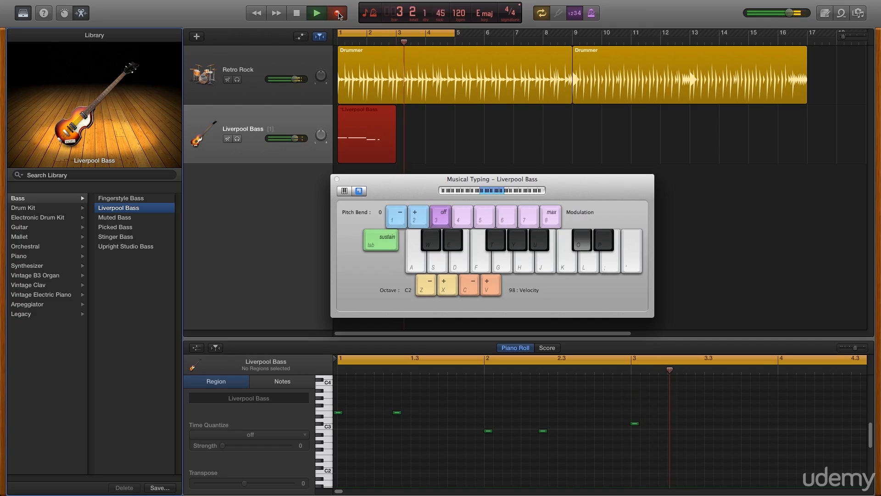
key("h")
key("h")
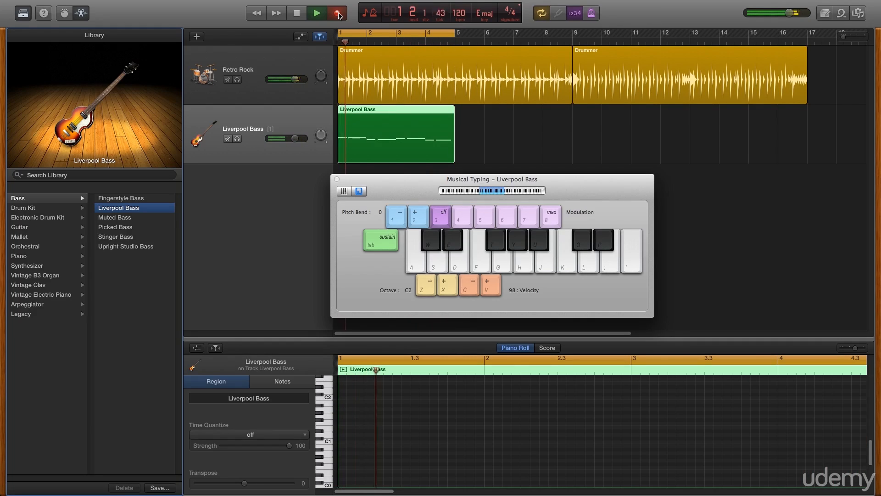
left_click(297, 13)
Play the new bass take from the start alongside the drums, then rewind
left_click(302, 16)
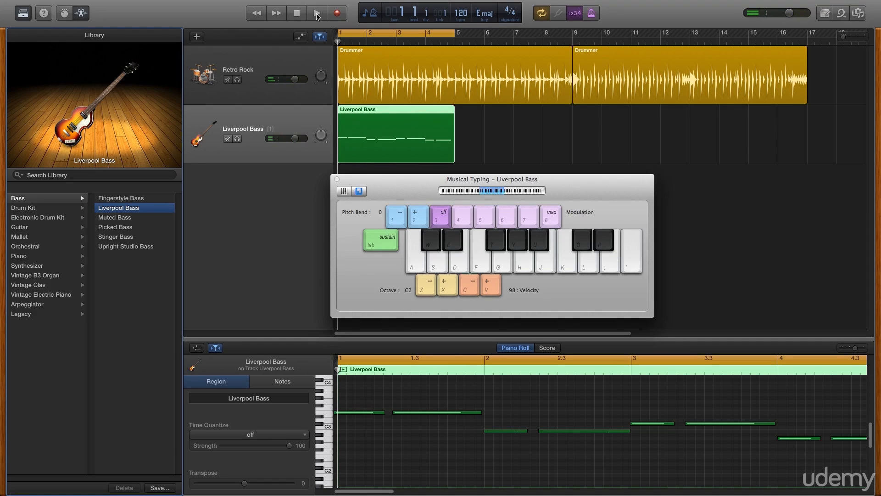
left_click(316, 13)
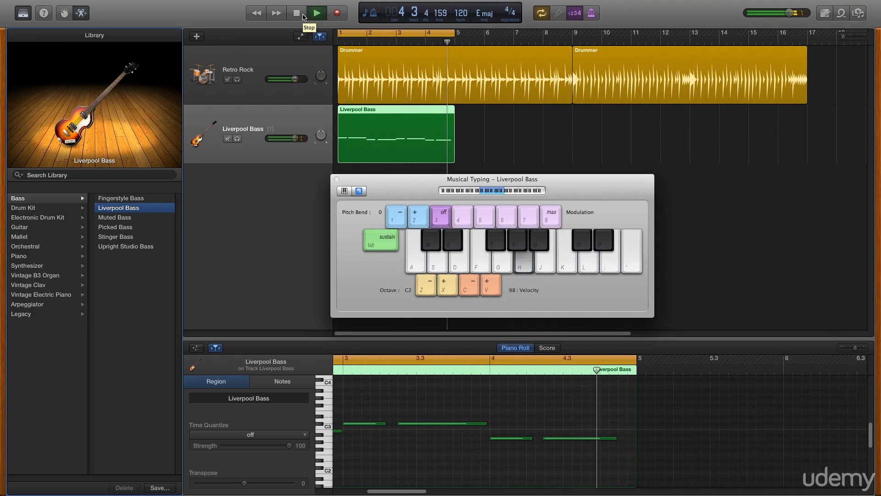
left_click(303, 16)
left_click(303, 17)
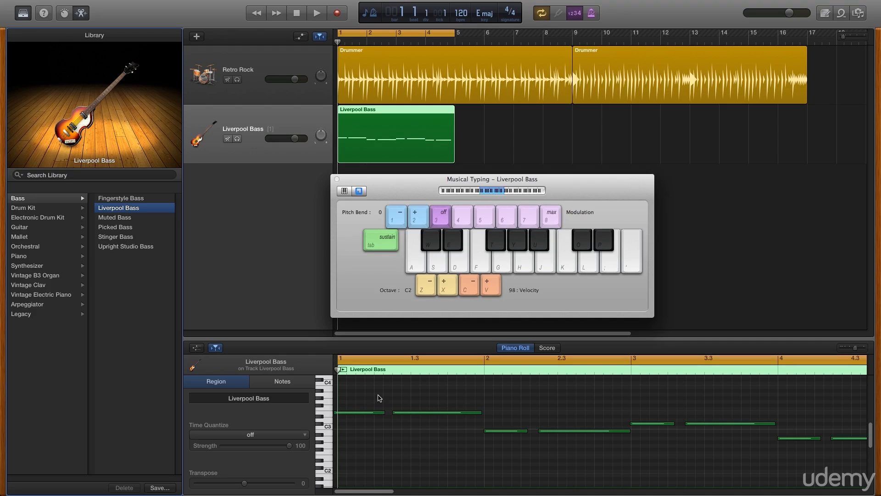
Move the first bass note to start at 1 1 1 1 and nudge the bar-2 B2 note slightly earlier
left_click(363, 413)
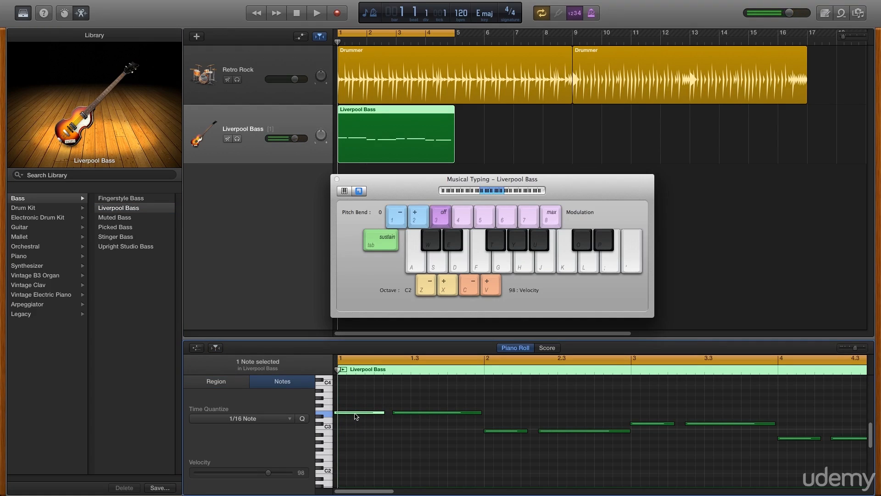
mouse_move(356, 416)
left_mouse_down()
mouse_move(354, 391)
mouse_move(396, 391)
mouse_move(356, 391)
mouse_move(356, 414)
left_mouse_up()
left_click(356, 414)
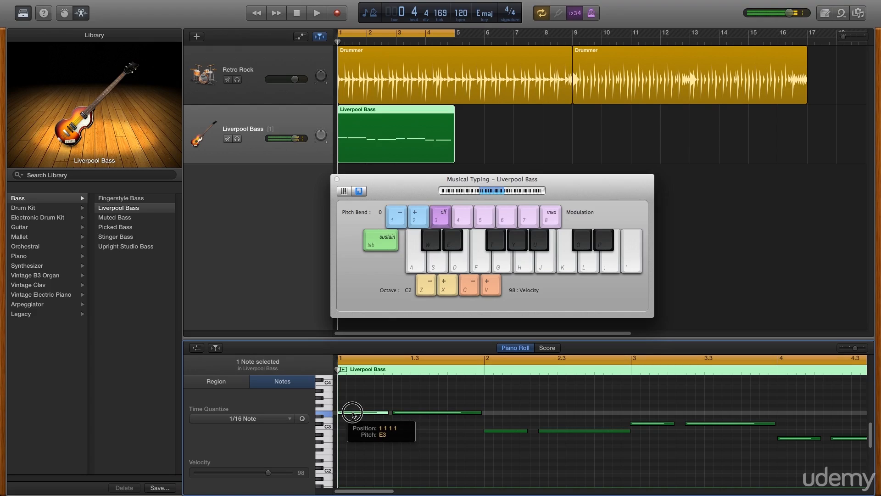
mouse_move(355, 415)
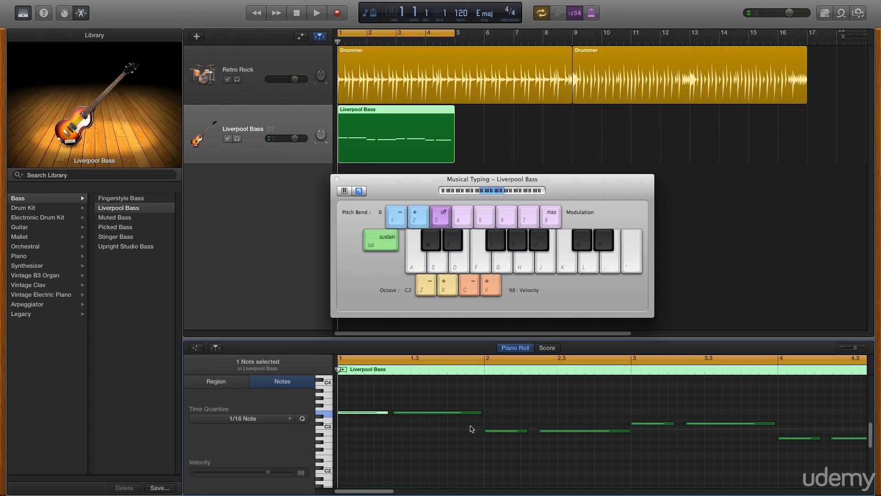
left_click(488, 432)
left_click_drag(488, 433, 483, 431)
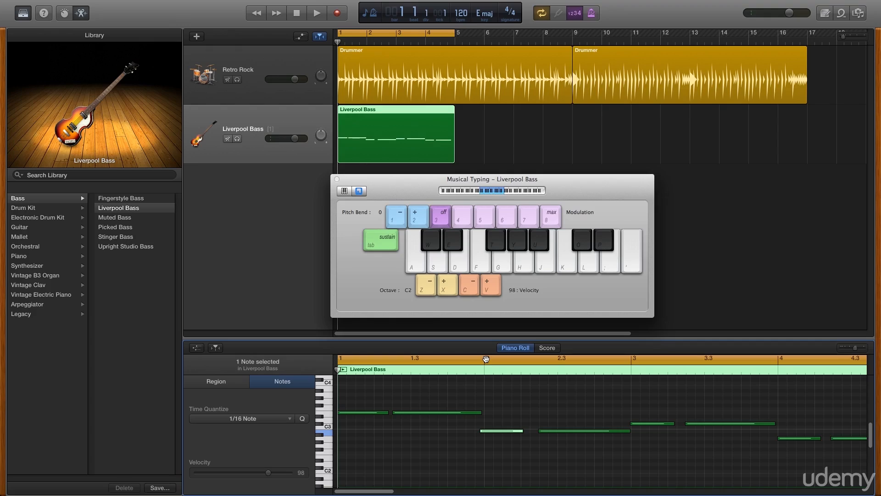
left_click(487, 439)
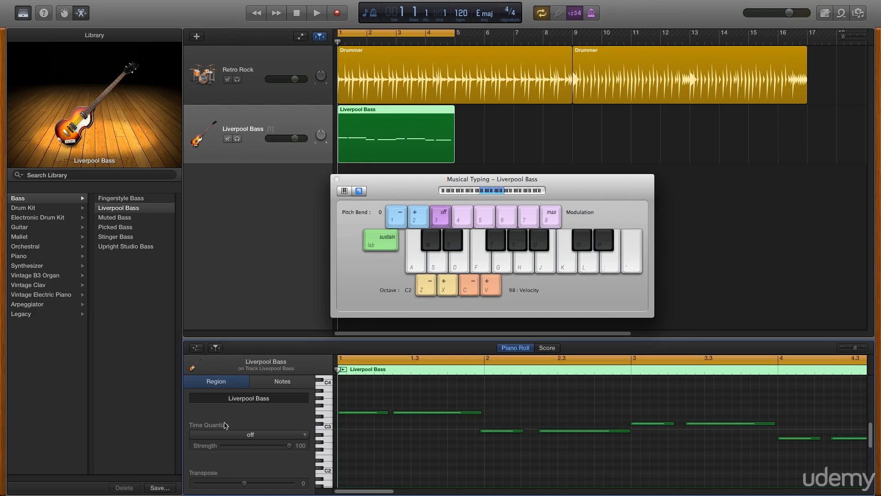
Set the Liverpool Bass region's Time Quantize to 1/8 Note and play it back
left_click(256, 439)
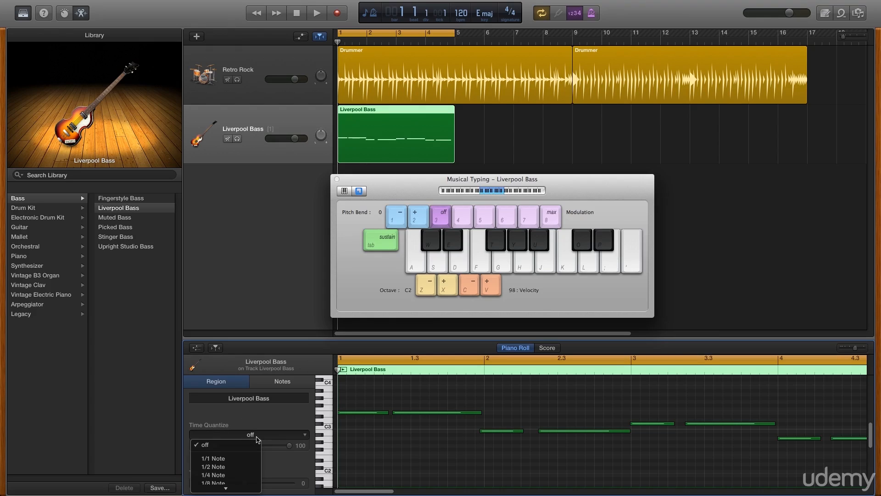
left_click(235, 485)
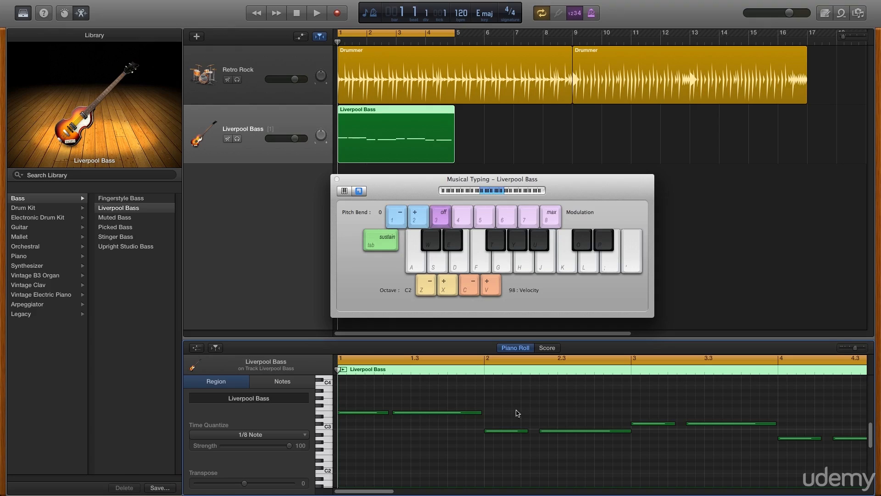
left_click(316, 14)
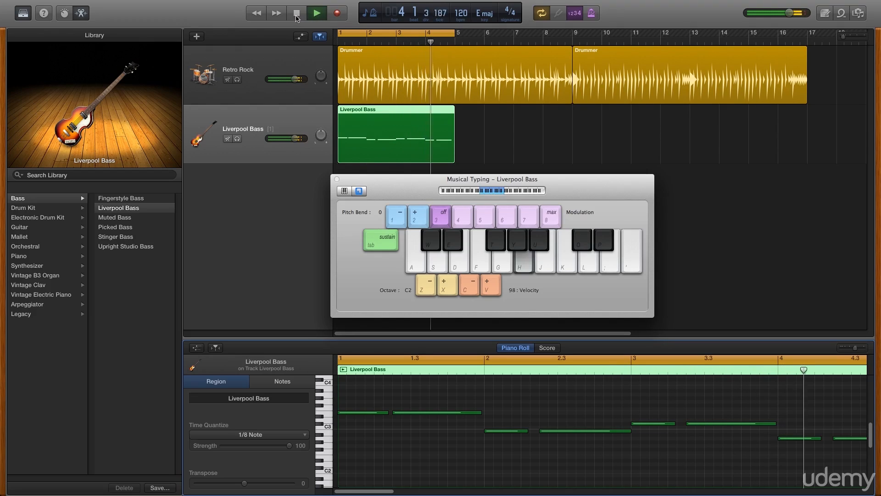
Stop playback, rewind to bar 1, and bring up the new-track chooser
left_click(296, 15)
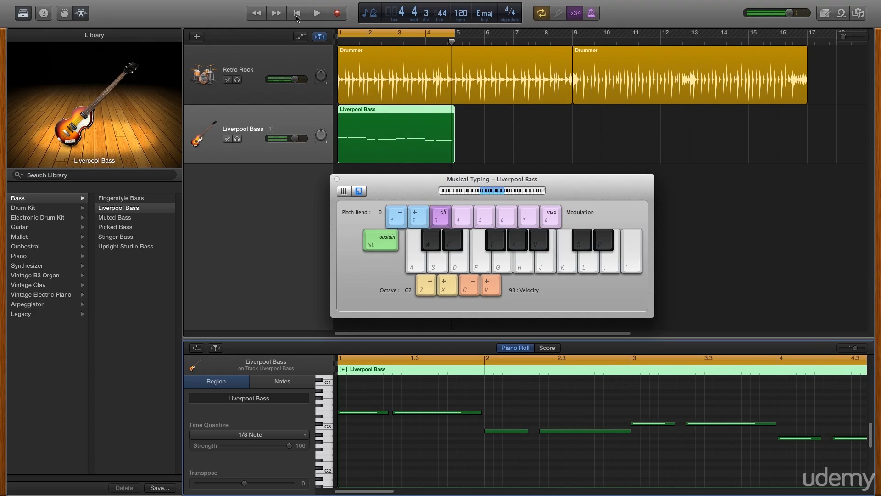
left_click(296, 15)
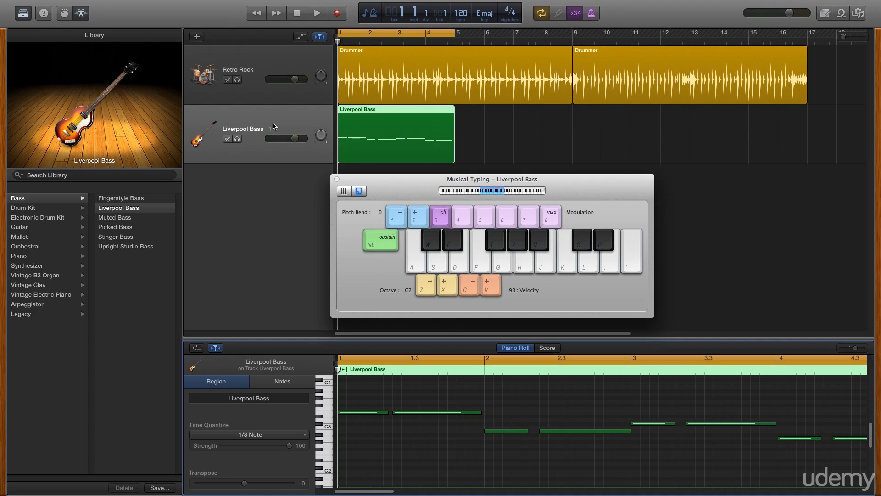
left_click(200, 39)
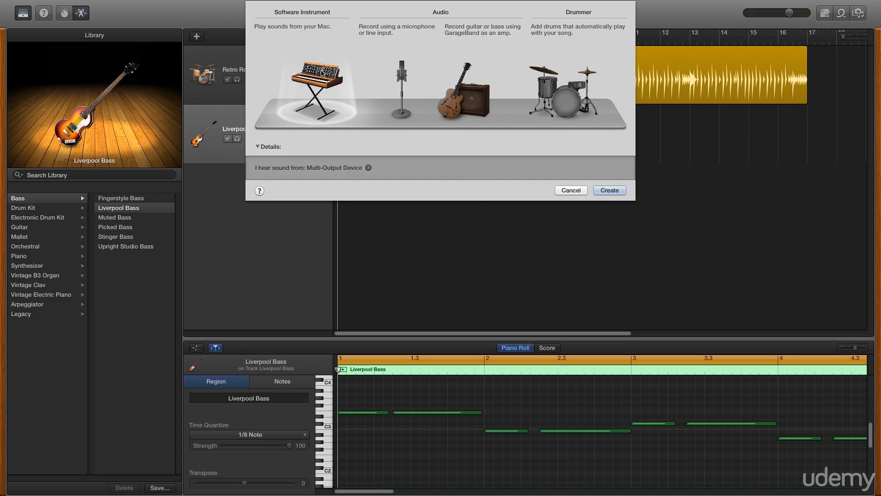
Create a new Software Instrument track using the Guitar > Hard Rock sound
left_click(614, 188)
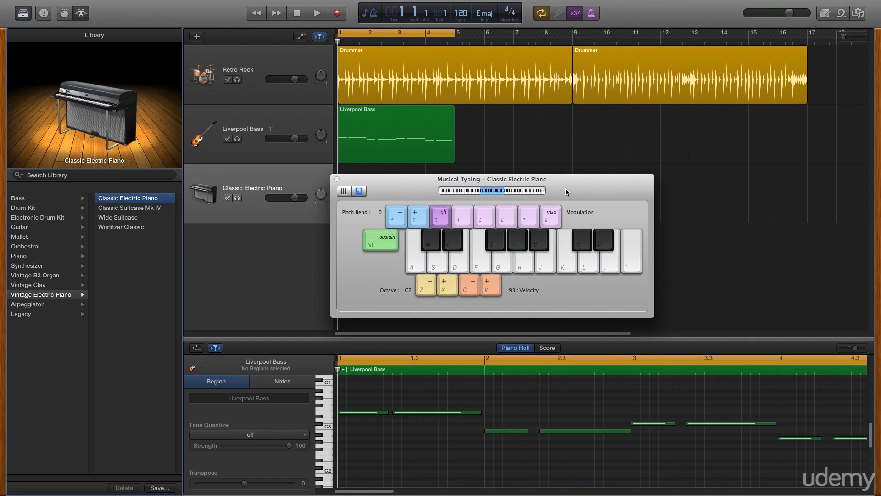
left_click_drag(573, 200, 753, 213)
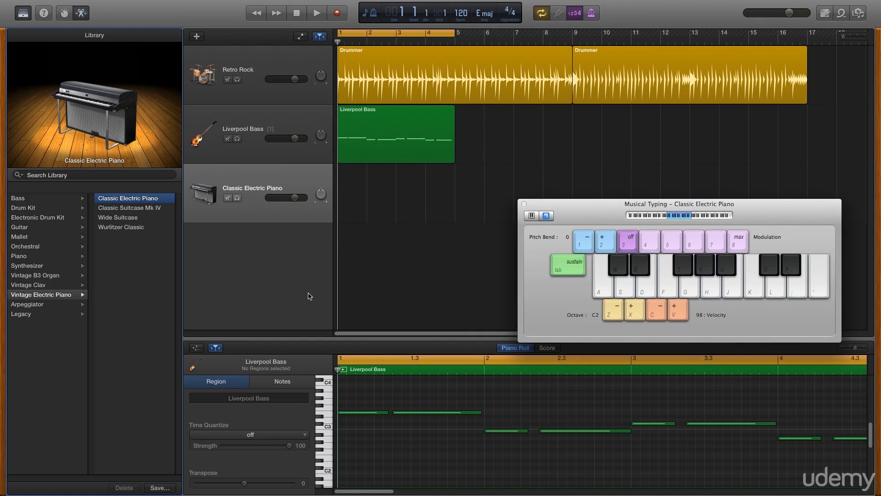
left_click(45, 228)
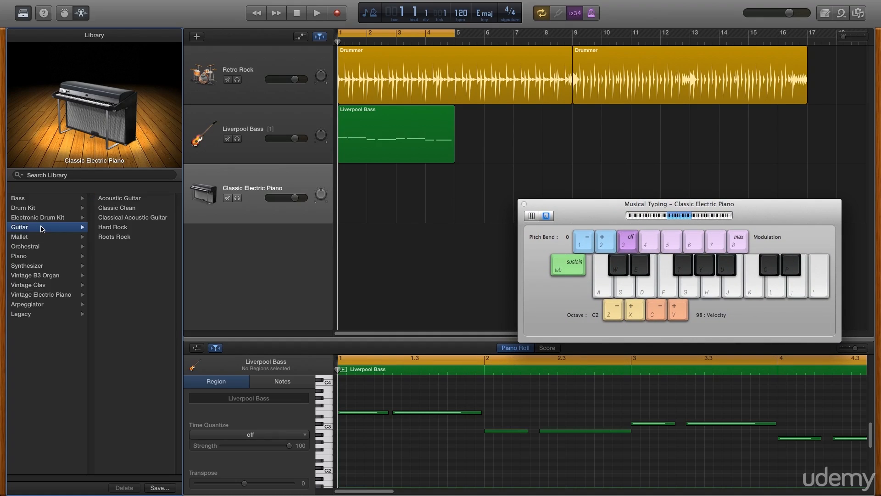
left_click(111, 228)
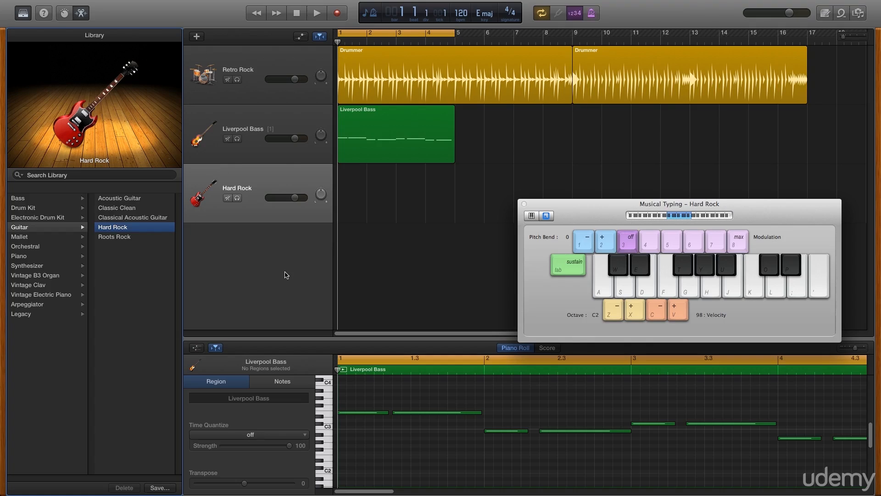
Audition the Hard Rock guitar with Musical Typing keys H, J, K and D
key("h")
key("j")
key("k")
key("j")
key("h")
key("d")
key("j")
left_click(338, 14)
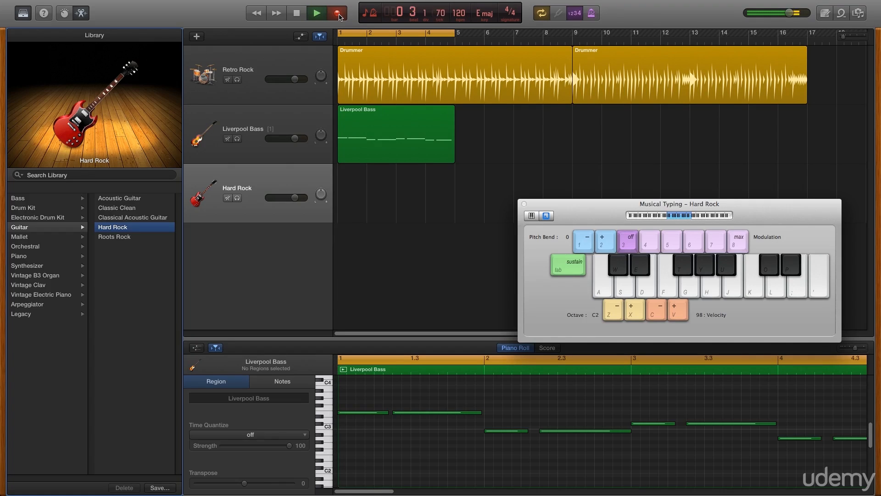
key("j+semicolon")
key("j+semicolon")
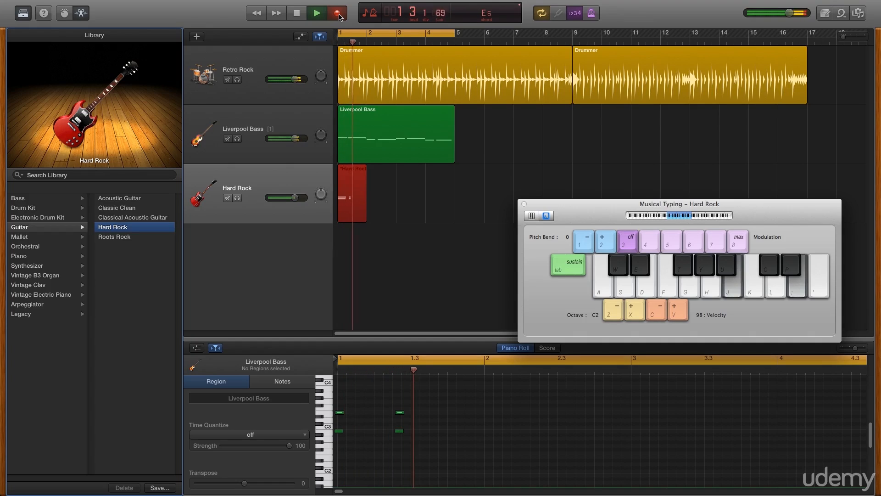
key("j+t")
key("j+t")
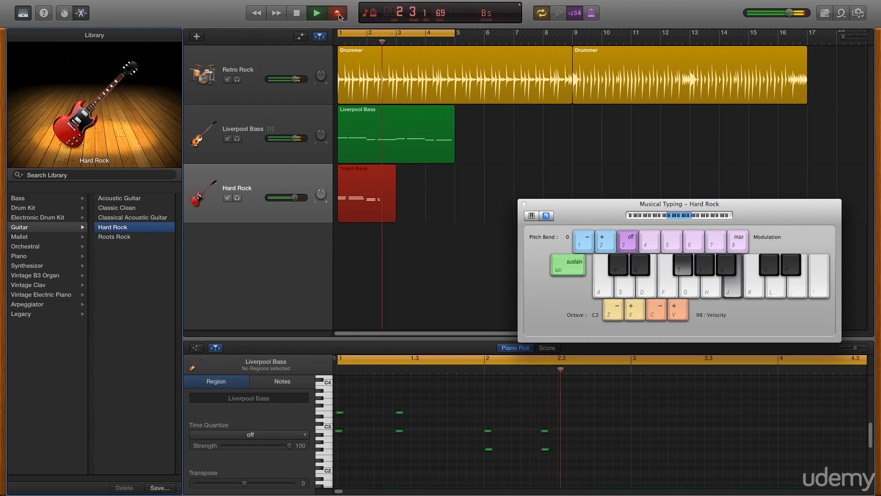
key("y+o")
key("y+o")
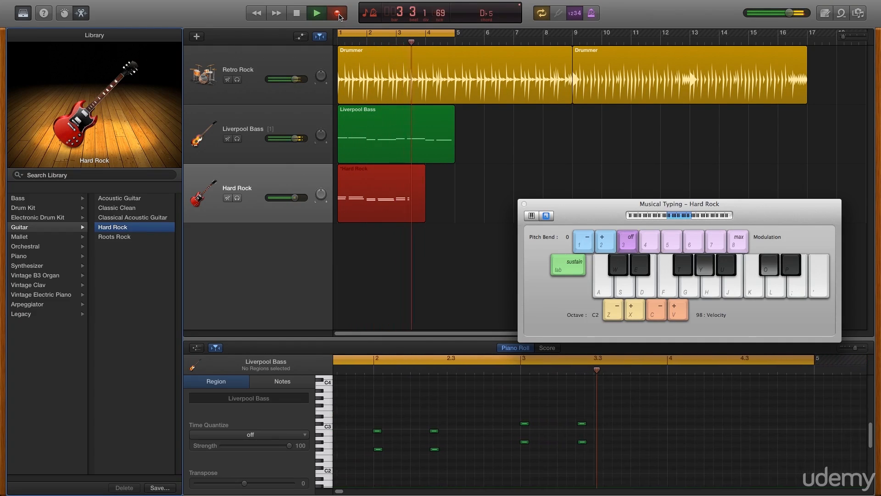
key("d+h")
key("d+h")
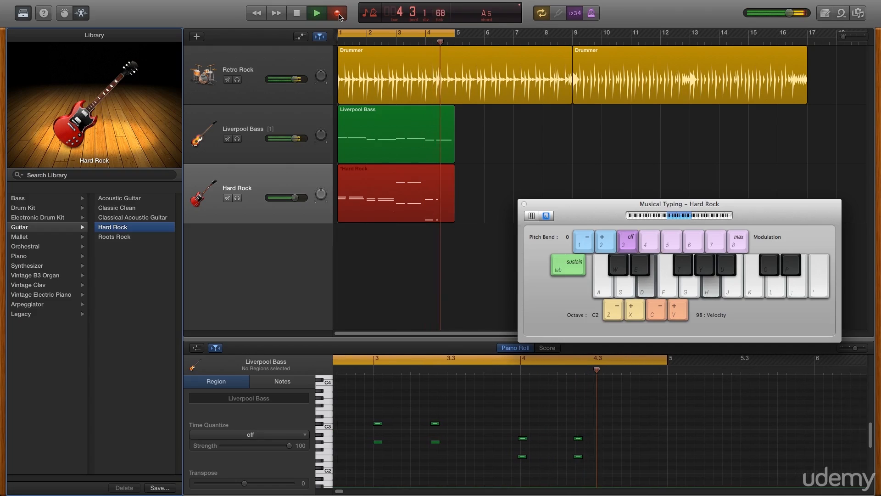
left_click(302, 15)
left_click(297, 14)
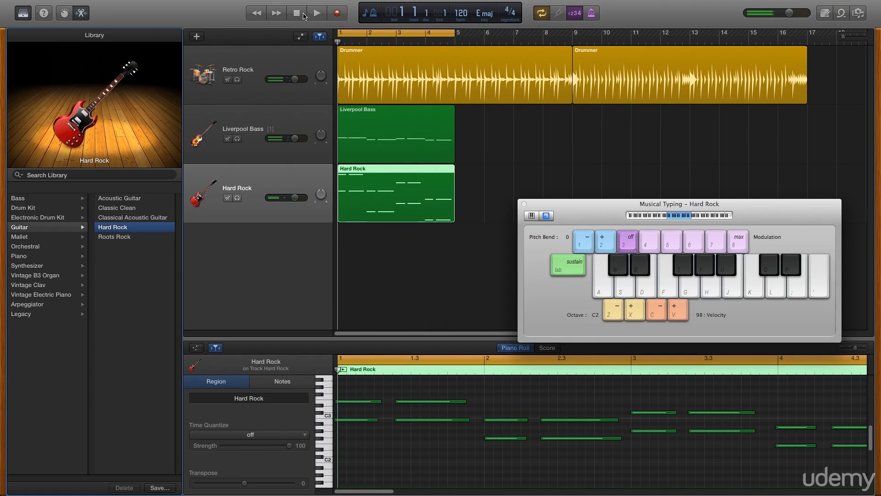
left_click(320, 15)
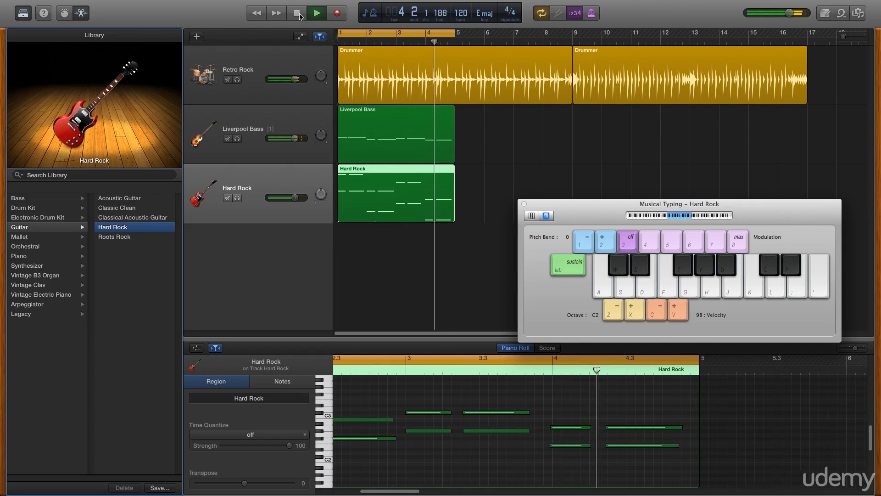
left_click(298, 15)
left_click(297, 16)
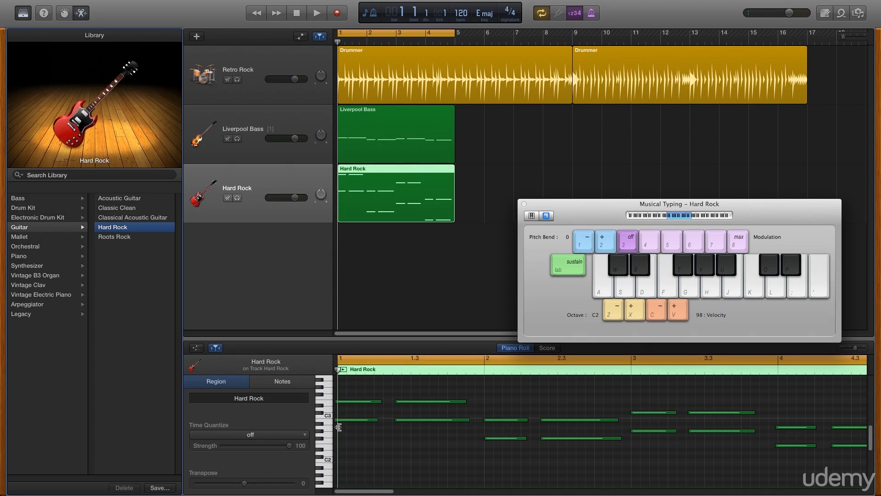
Set the Hard Rock region's Time Quantize to 1/8 Note, play it back, and rewind to bar 1
left_click(266, 435)
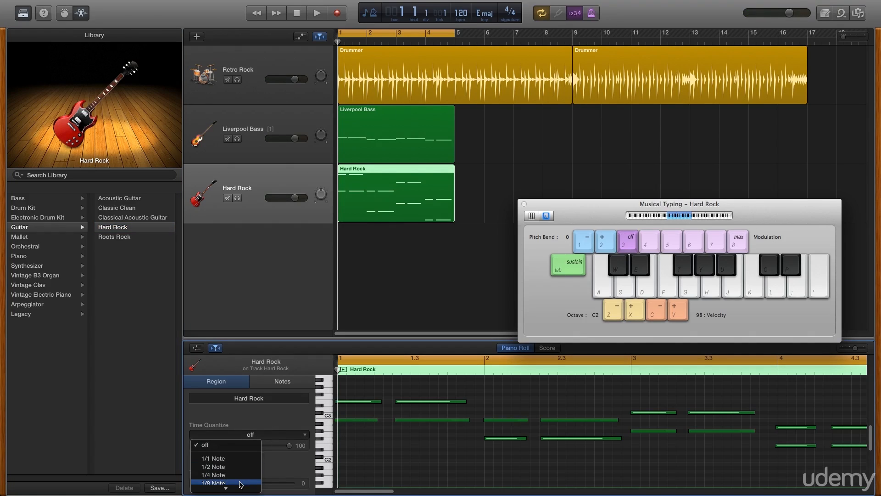
left_click(239, 483)
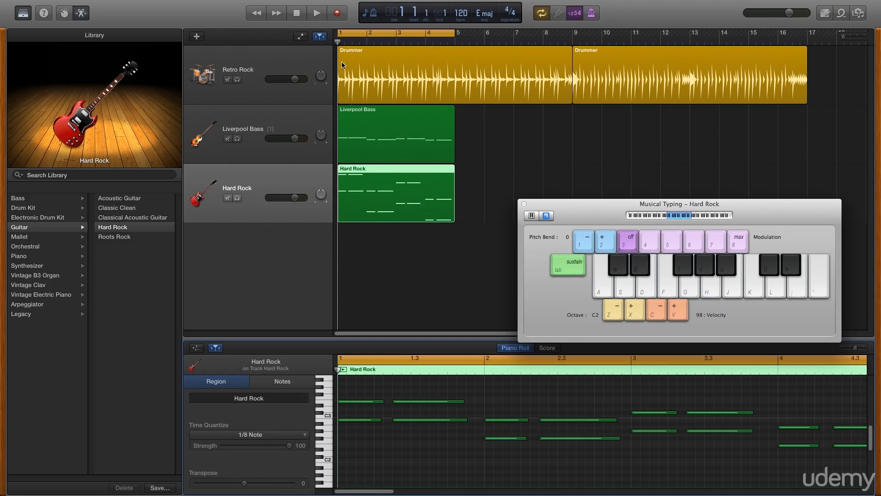
left_click(316, 14)
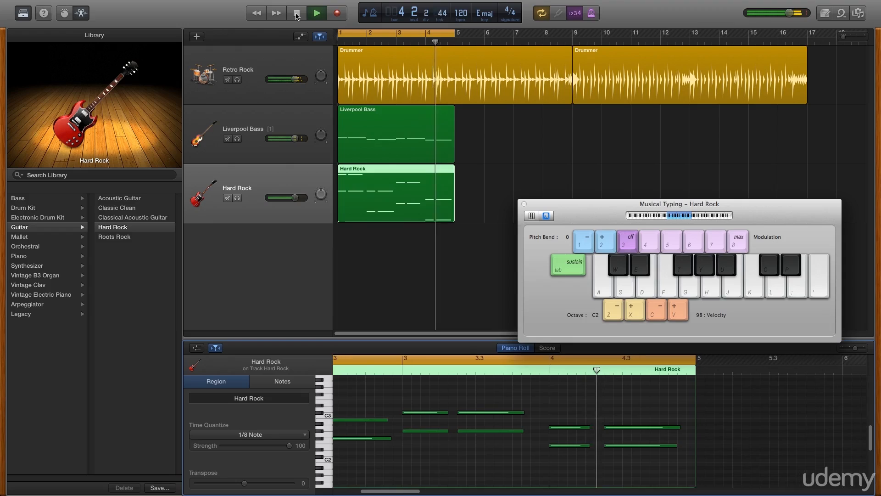
left_click(296, 14)
left_click(296, 14)
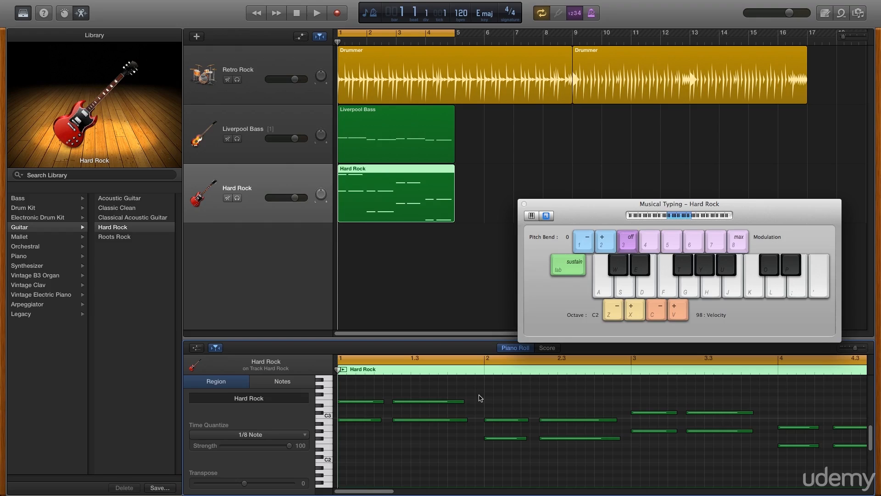
Lengthen the two Hard Rock notes near beat 1.2, close Musical Typing, and show the amp's Smart Controls
left_click_drag(479, 394, 447, 438)
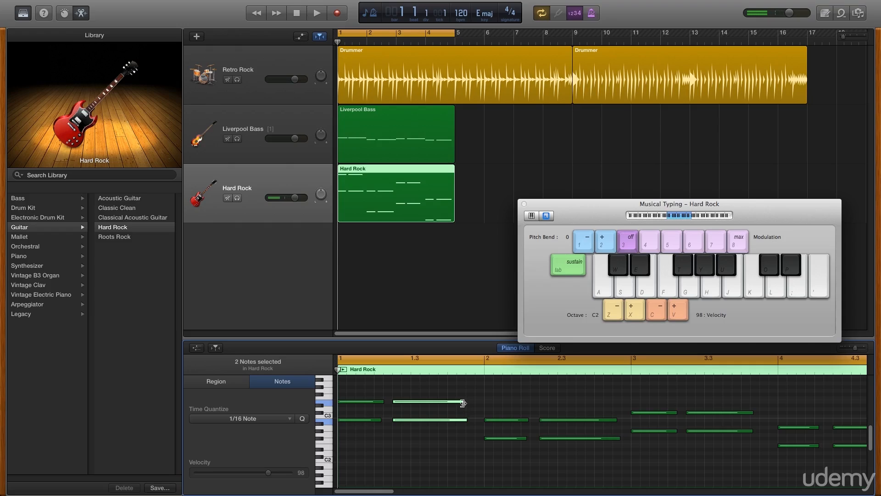
left_click_drag(463, 402, 473, 402)
left_click(469, 438)
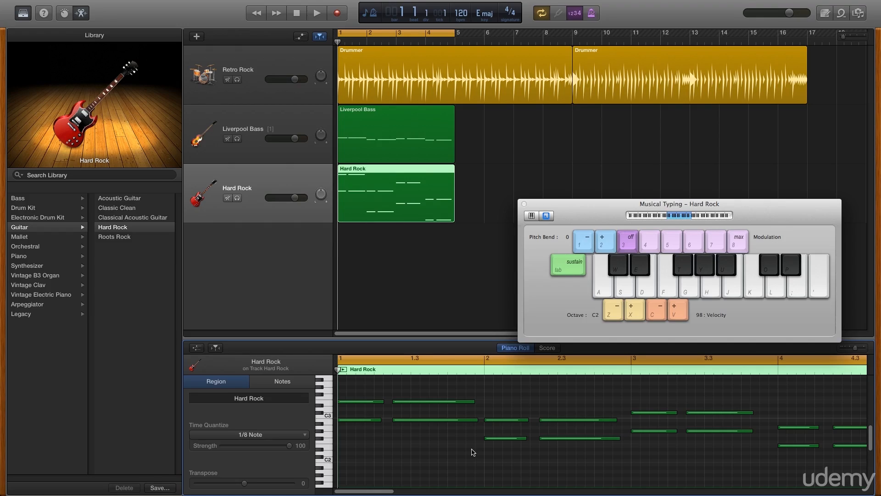
left_click(524, 204)
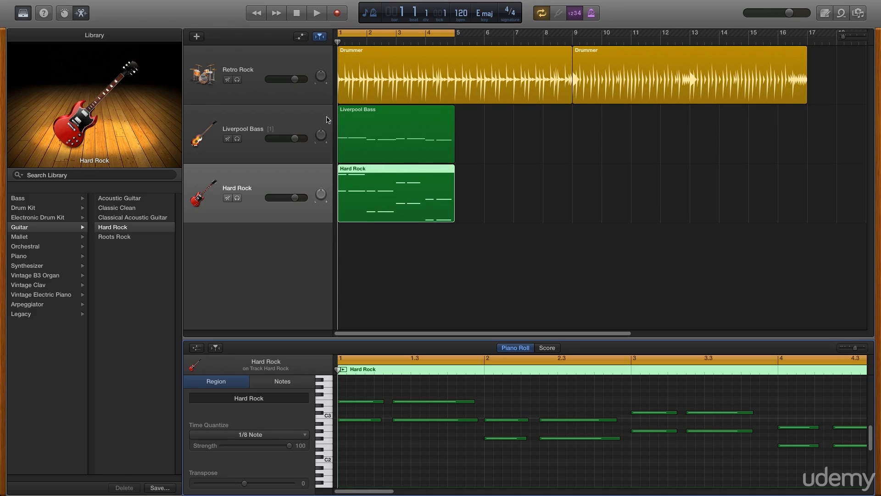
left_click(59, 15)
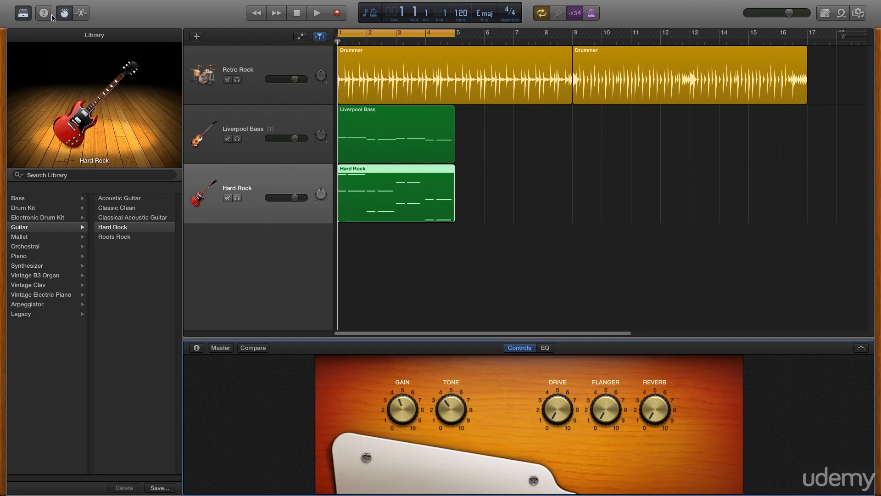
Hide the Library and, during playback, raise the amp's Drive and settle Reverb at about 2
left_click(23, 13)
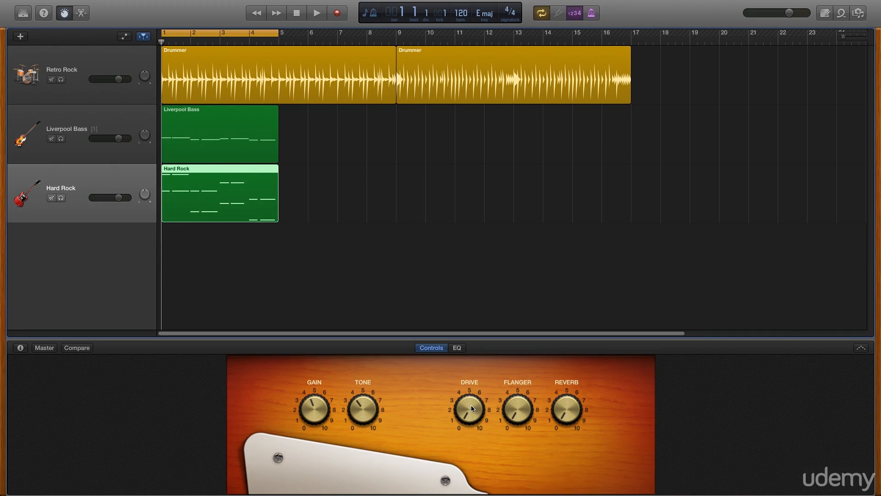
left_click(317, 13)
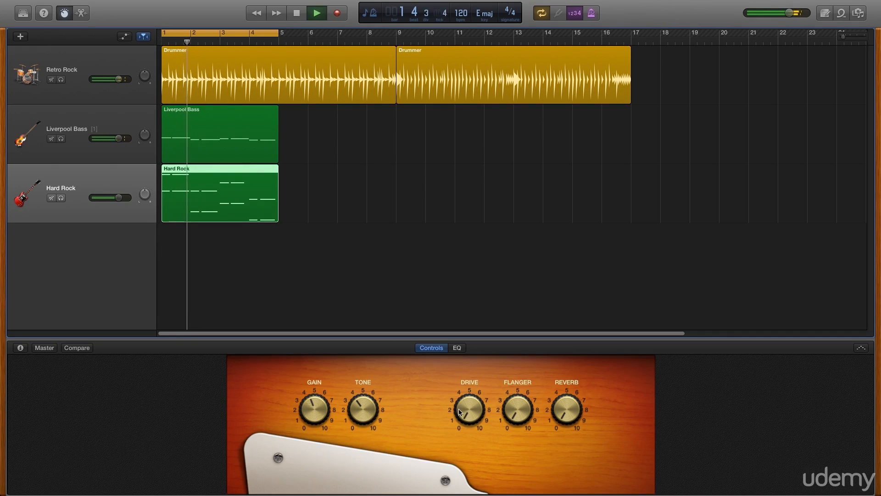
left_click_drag(464, 411, 460, 391)
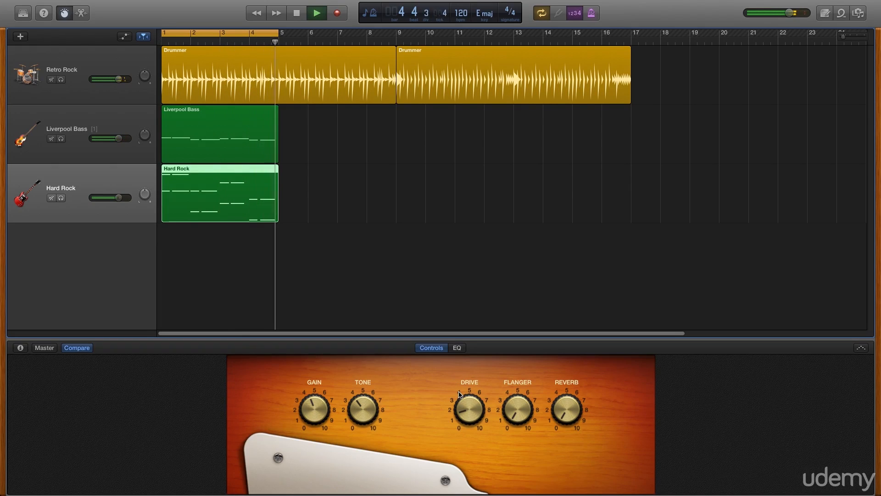
left_click_drag(564, 415, 547, 372)
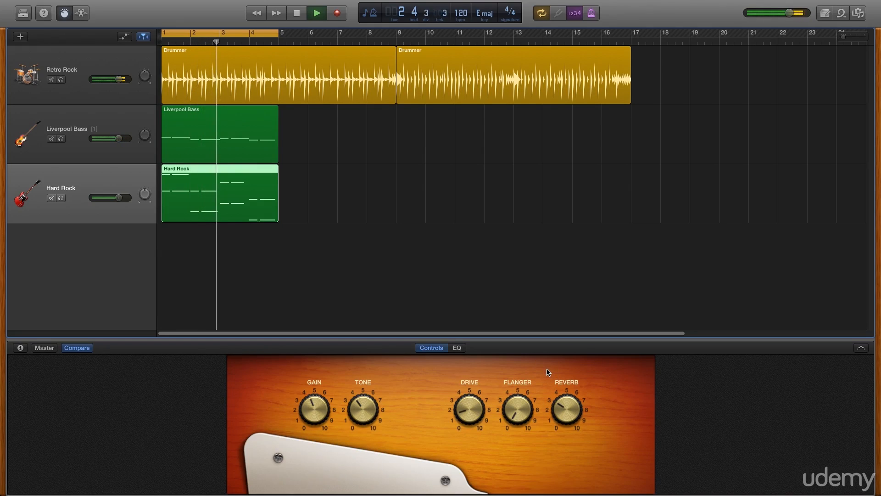
left_click_drag(558, 407, 563, 425)
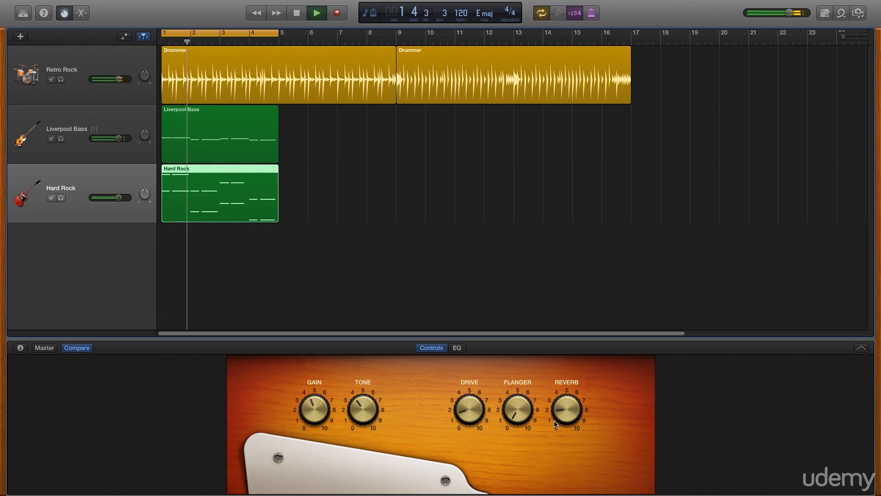
left_click(302, 18)
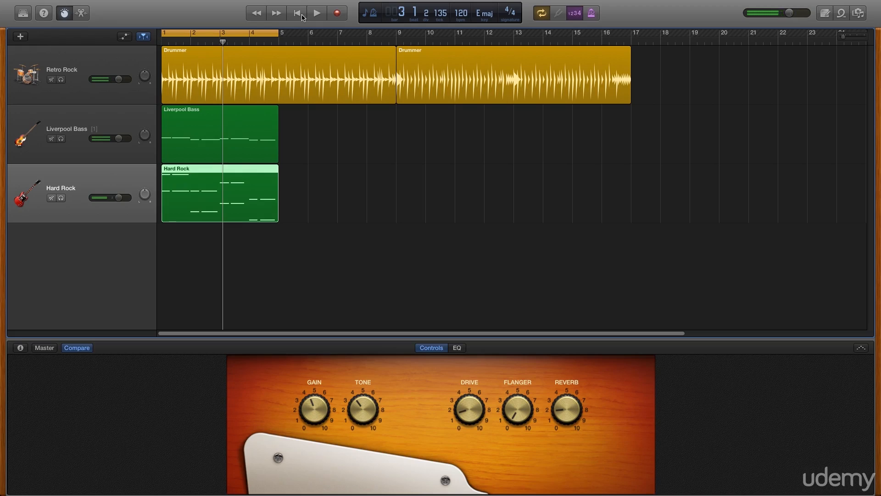
left_click(297, 13)
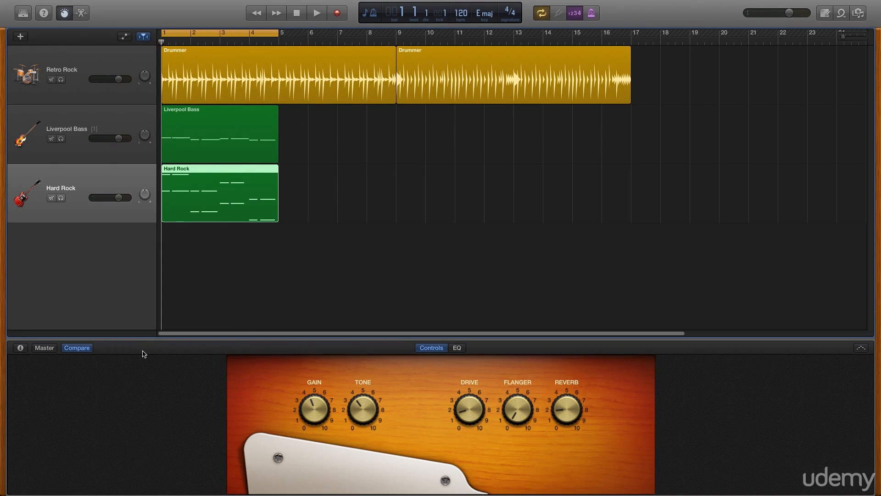
Reveal the Hard Rock track's plug-ins and open Amp Designer (Modern American Stack), then close it
left_click(20, 347)
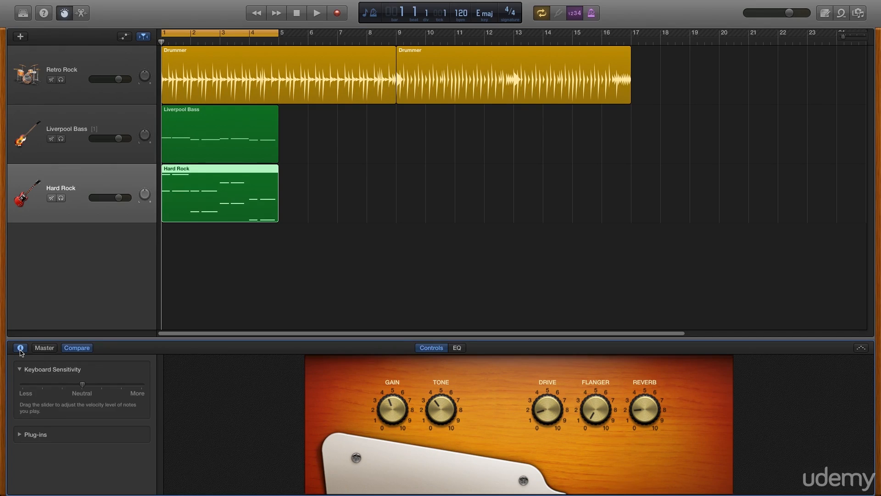
left_click(20, 434)
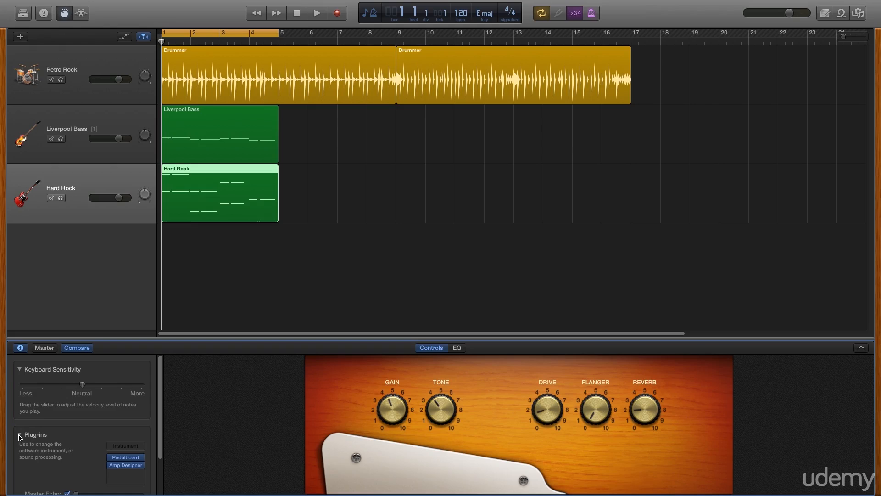
scroll(77, 441, "down", 3)
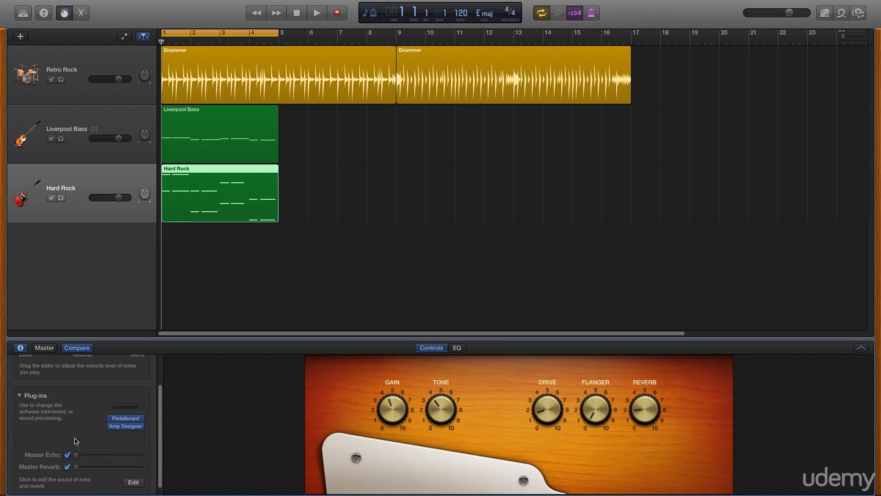
mouse_move(125, 427)
left_click(127, 427)
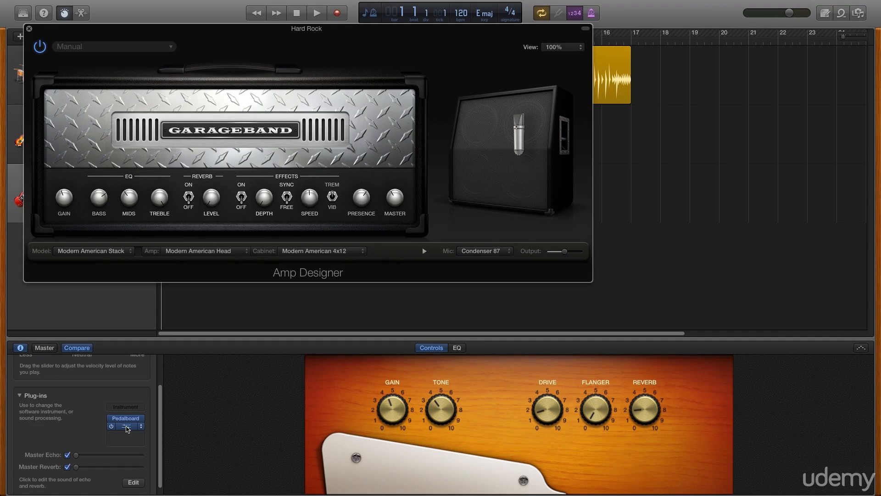
mouse_move(482, 250)
left_click(29, 29)
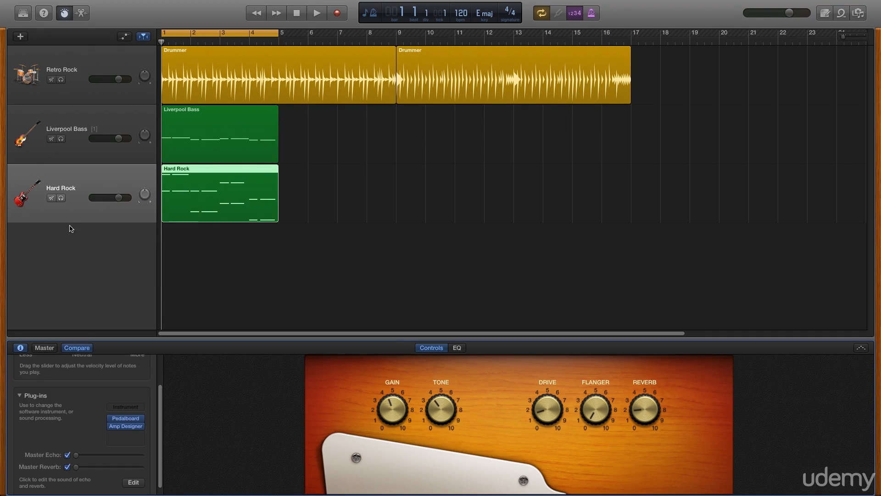
In the Pedalboard, remove the Robo Flanger and add the Rawk! distortion beside Vintage Drive
left_click(129, 421)
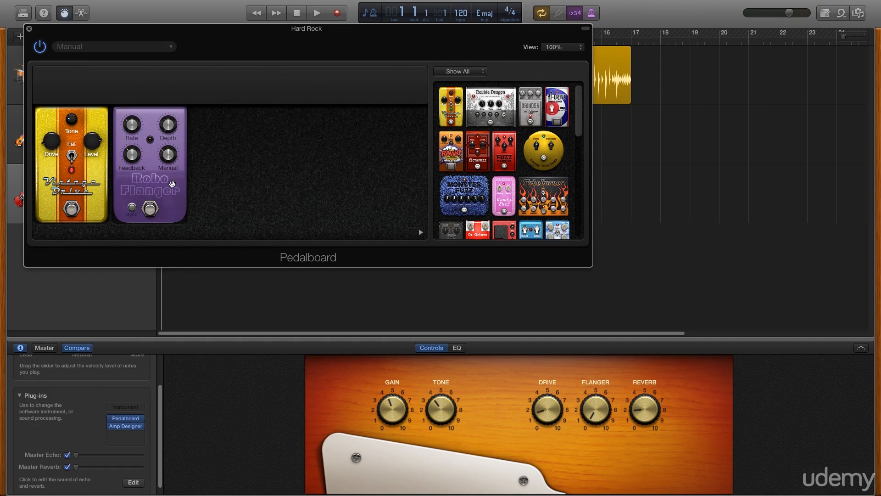
left_click(153, 179)
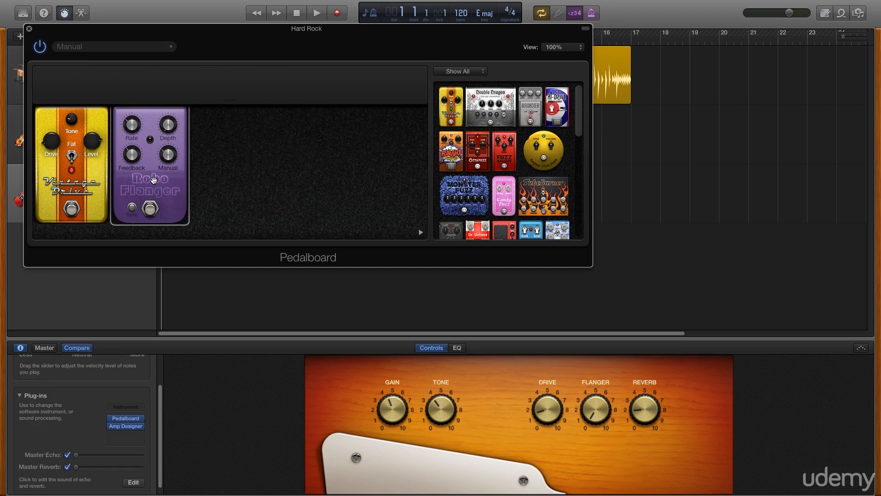
key("Delete")
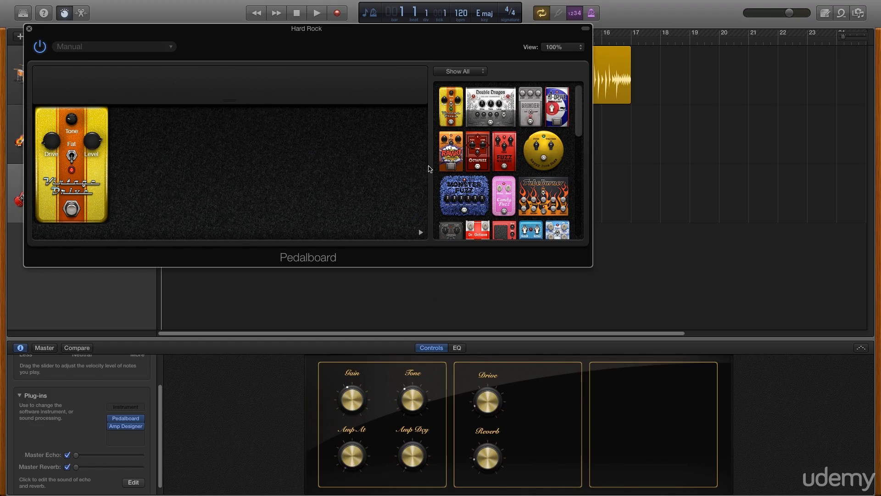
left_click_drag(456, 150, 160, 164)
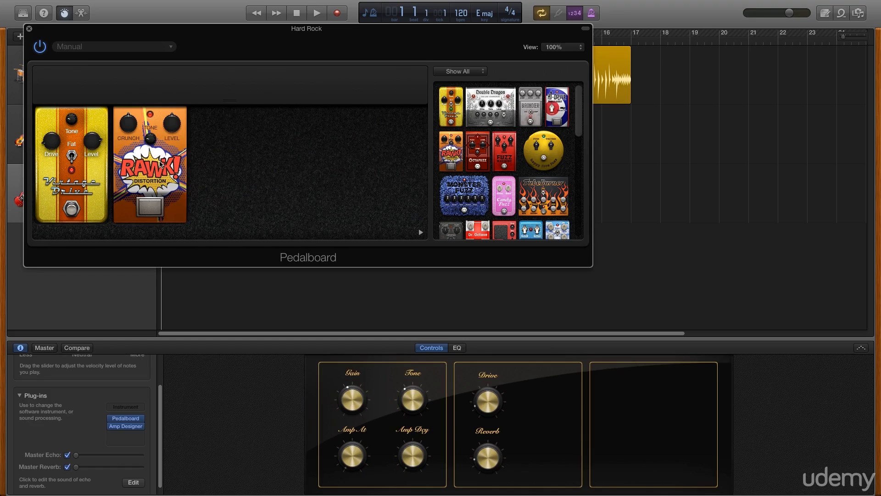
While playing back, set the Rawk! level to 3.7 dB, then stop and close the Pedalboard
left_click(316, 15)
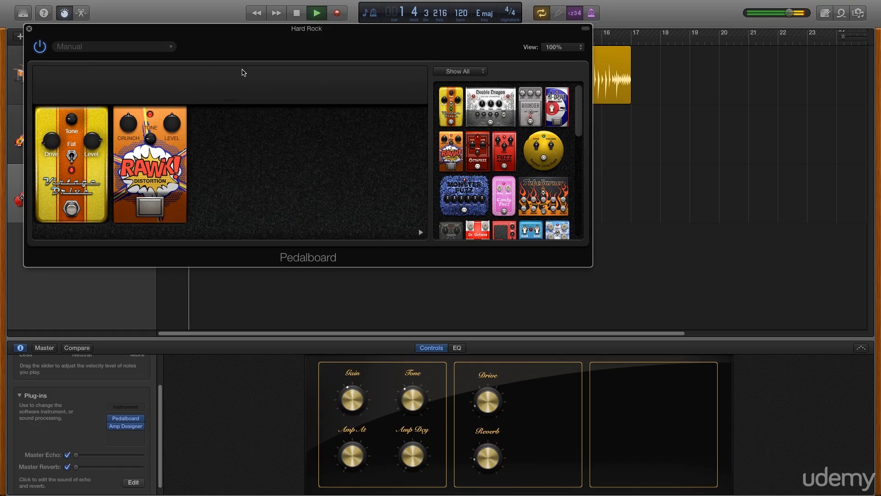
left_click_drag(170, 118, 161, 138)
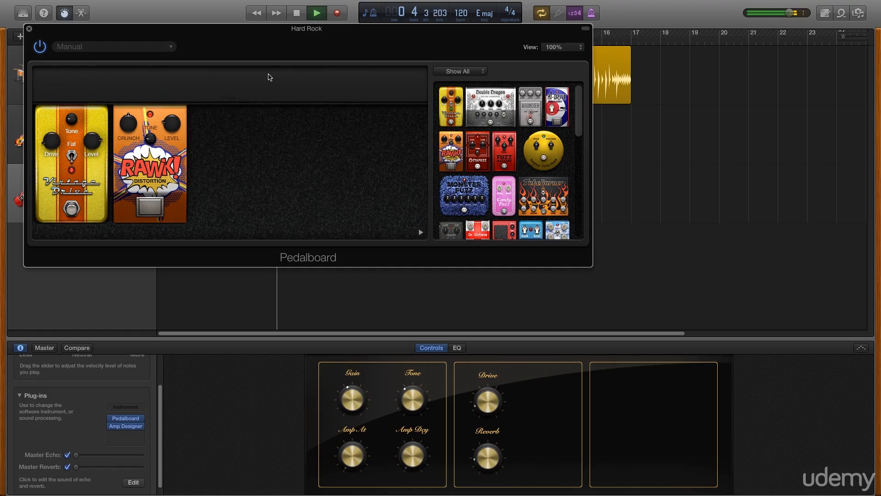
left_click(298, 16)
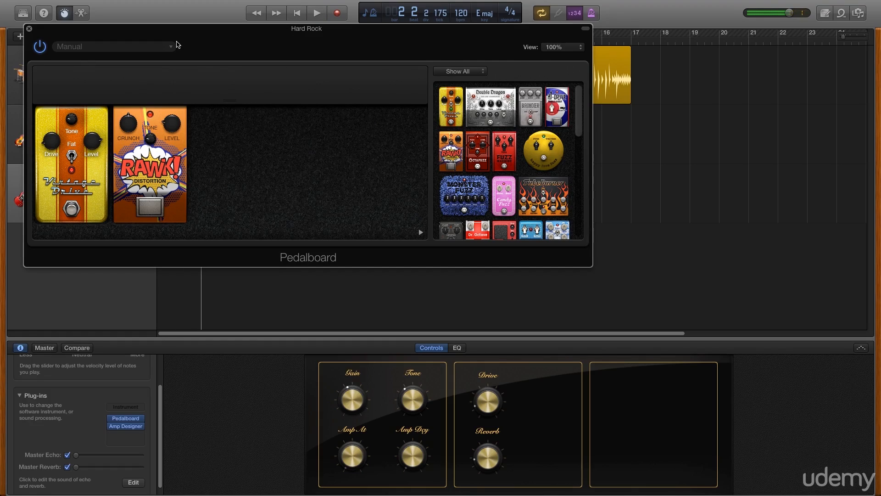
left_click(29, 29)
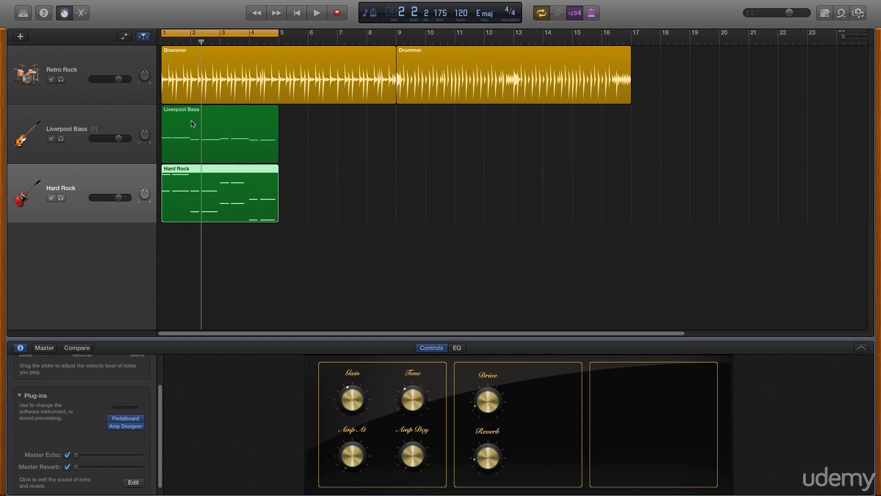
Rewind to bar 1, view the guitar's EQ, and open the Hard Rock notes in the Piano Roll
key("Return")
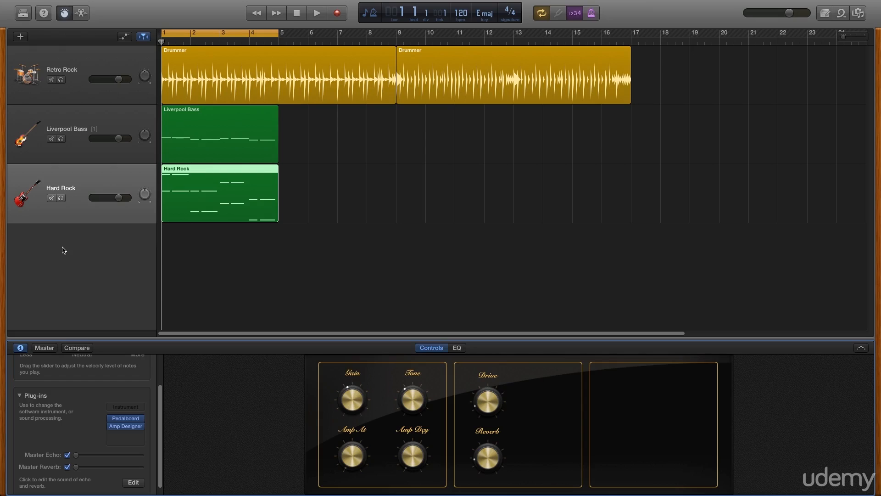
left_click(461, 351)
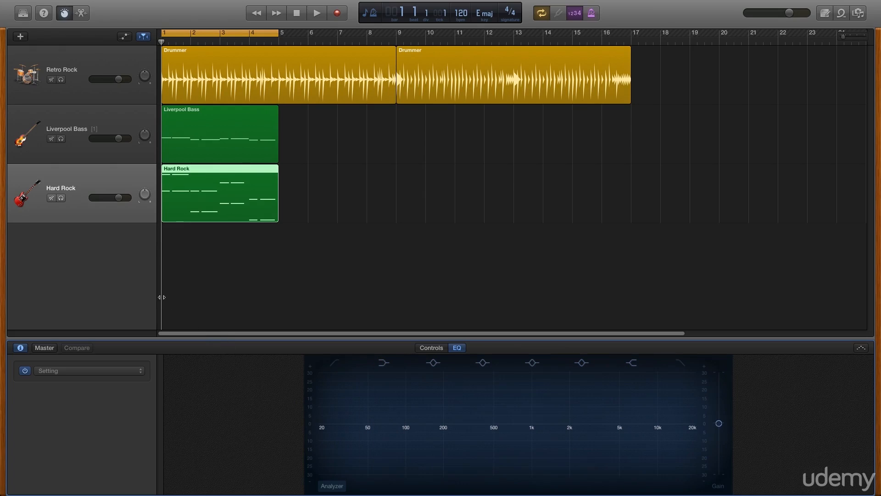
left_click(81, 13)
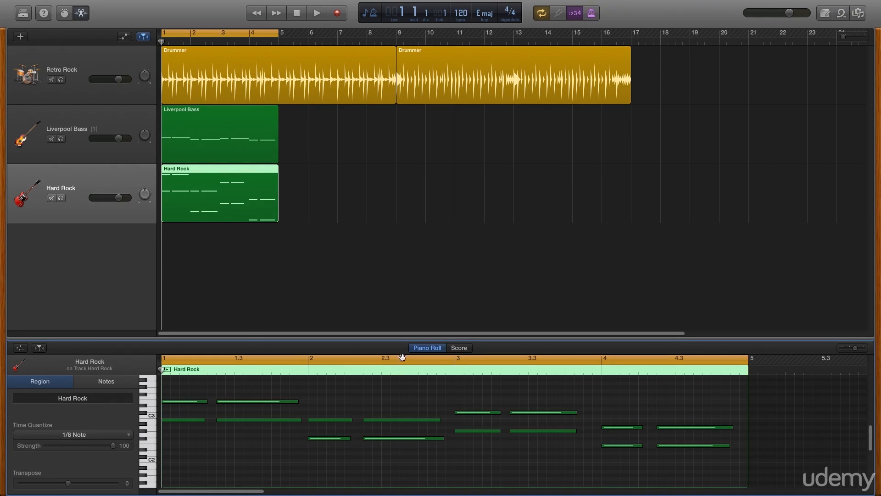
Show the Hard Rock guitar notes as score notation, play them back, then show the Liverpool Bass score
left_click(465, 351)
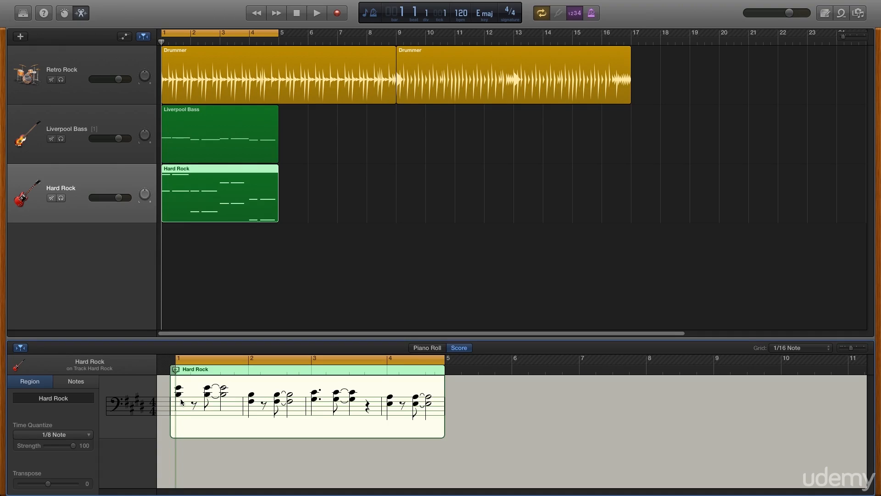
left_click(77, 382)
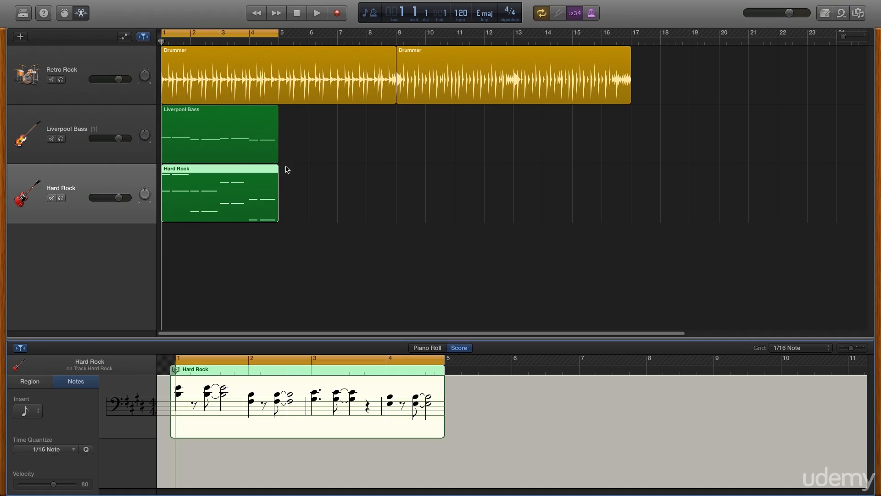
left_click(319, 14)
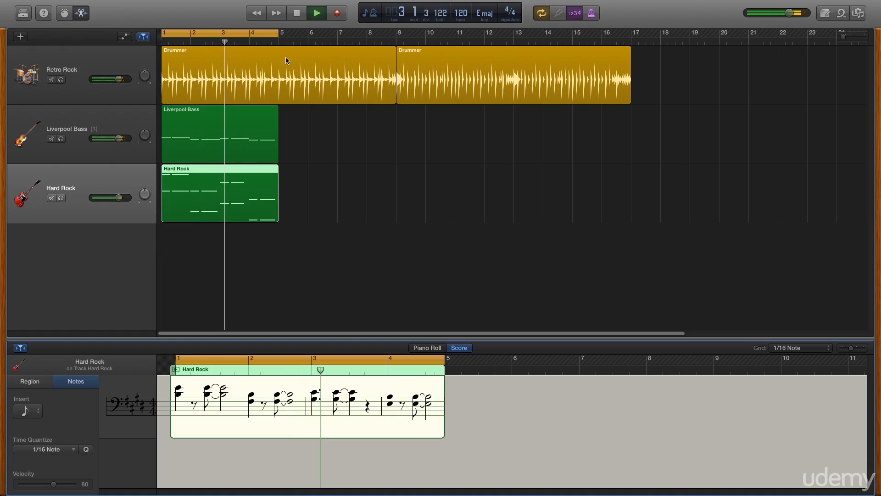
left_click(299, 19)
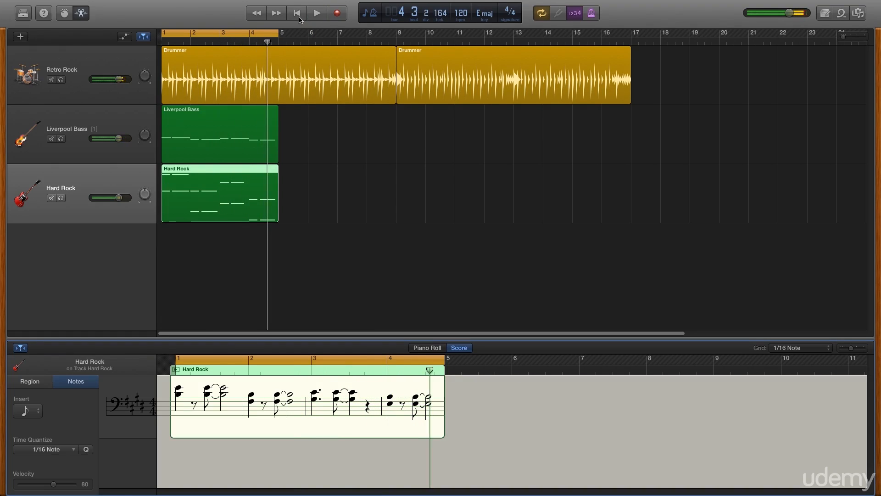
left_click(247, 129)
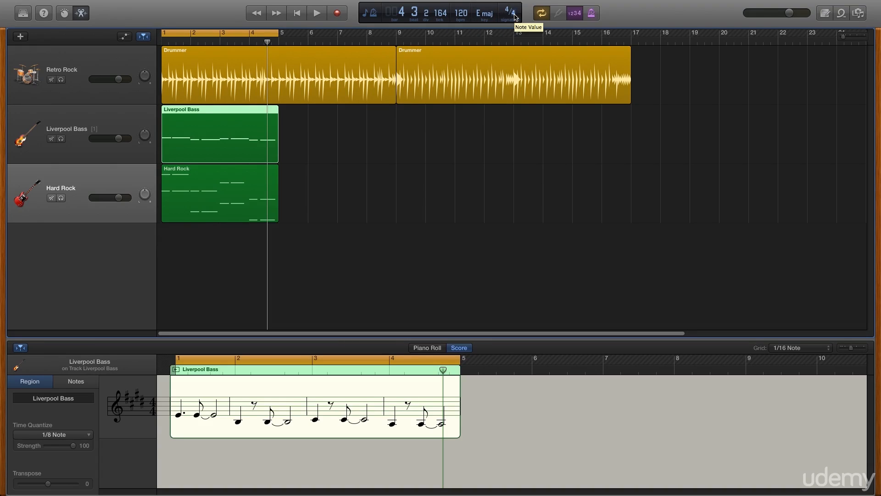
Turn on cycle looping, briefly check the Note Pad and Media browser, then bring up the Apple Loops browser
left_click(541, 14)
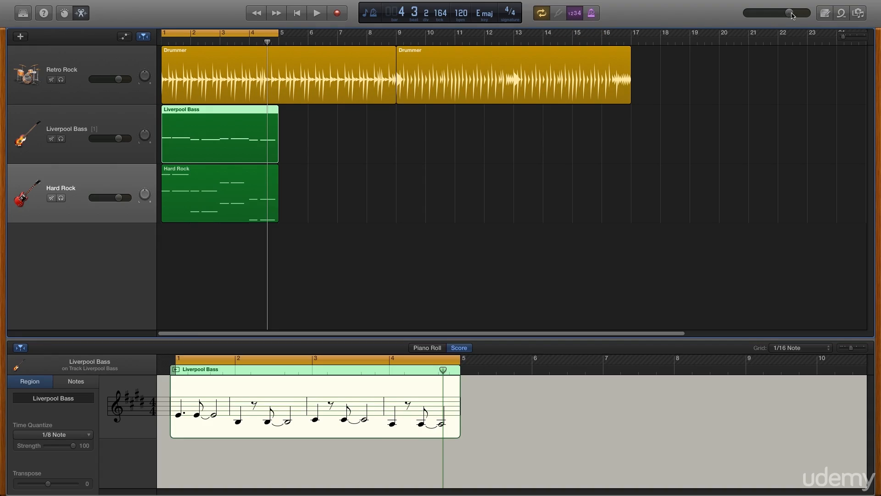
left_click(825, 15)
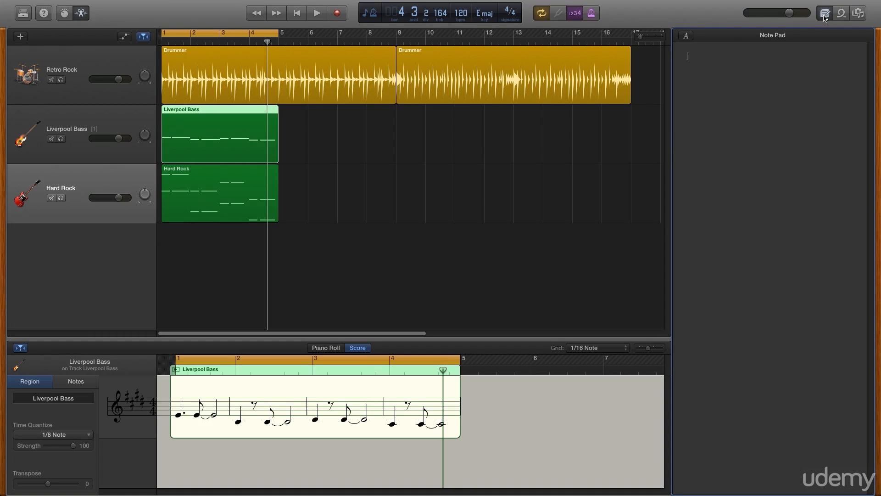
left_click(824, 15)
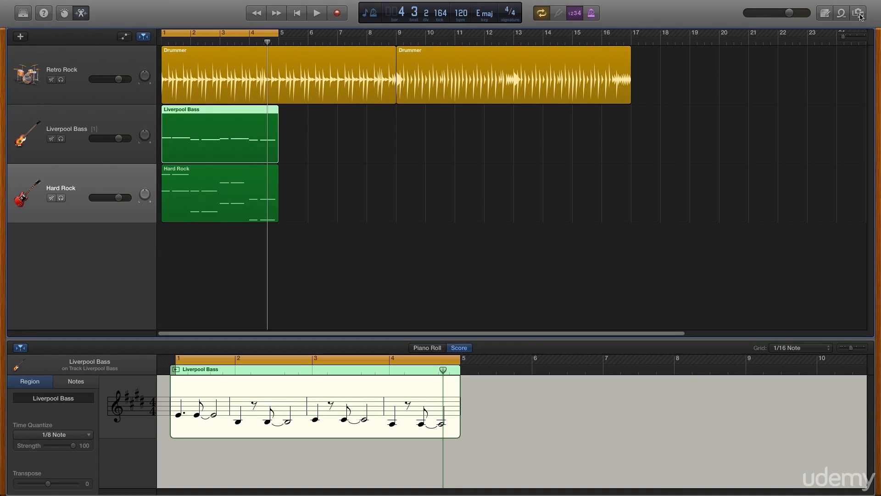
left_click(858, 14)
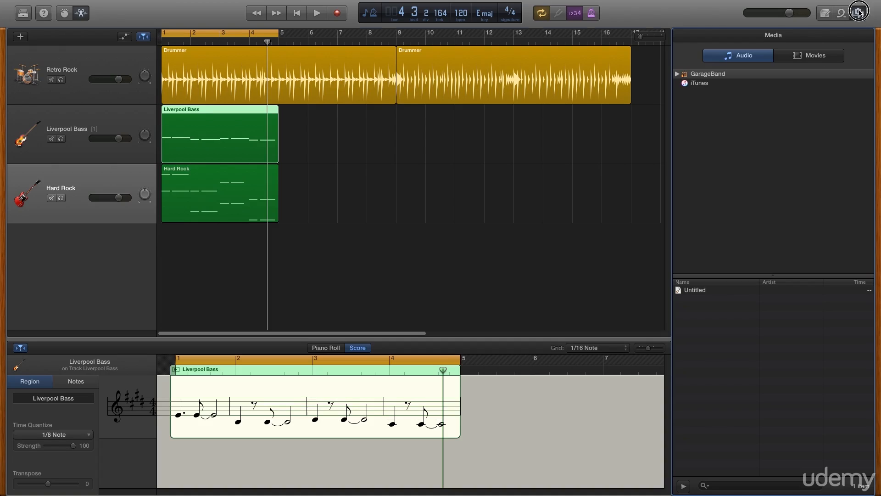
left_click(858, 13)
left_click(841, 14)
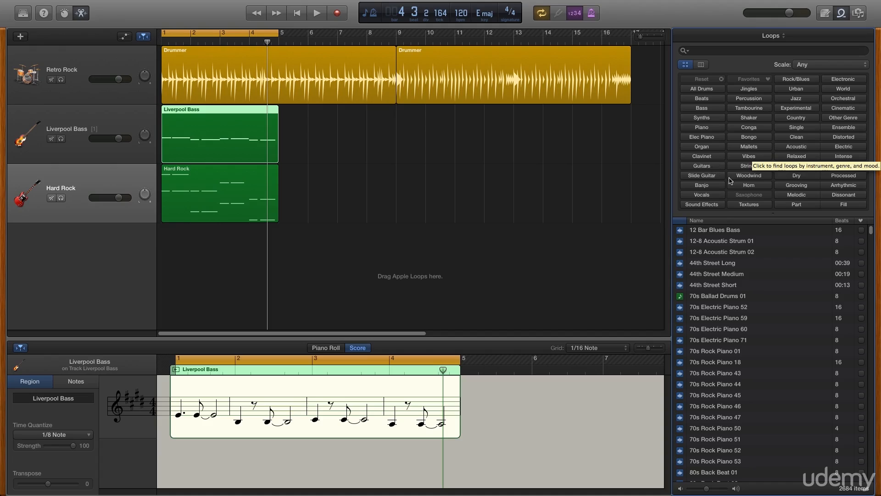
Add the Tambourine 01 loop on a new track at bar 1 and copy its region to bar 3
left_click(753, 110)
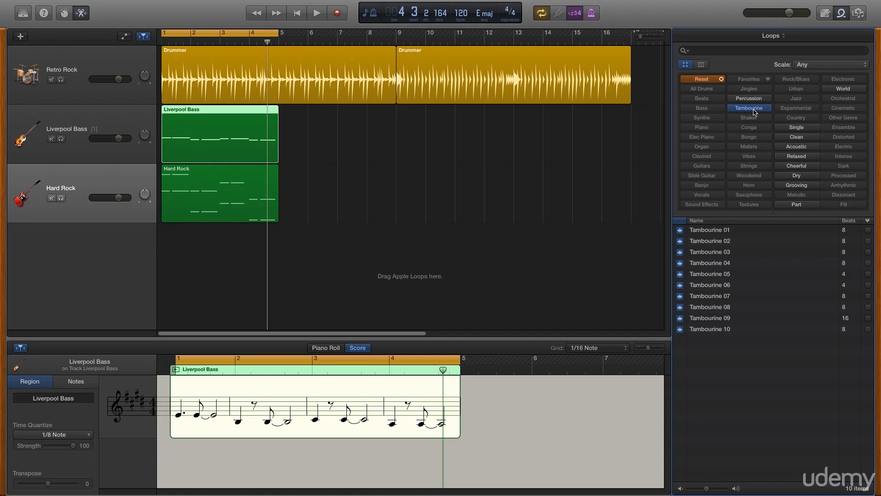
left_click(703, 231)
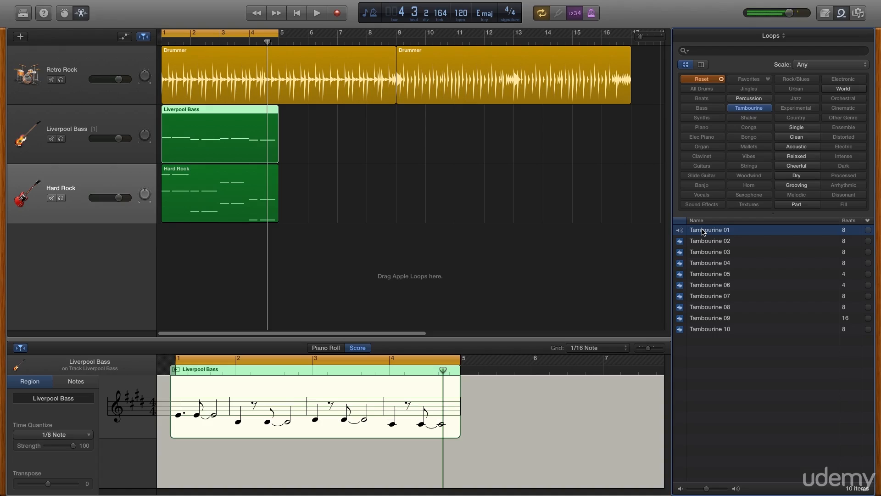
left_click(707, 231)
left_click_drag(711, 231, 173, 263)
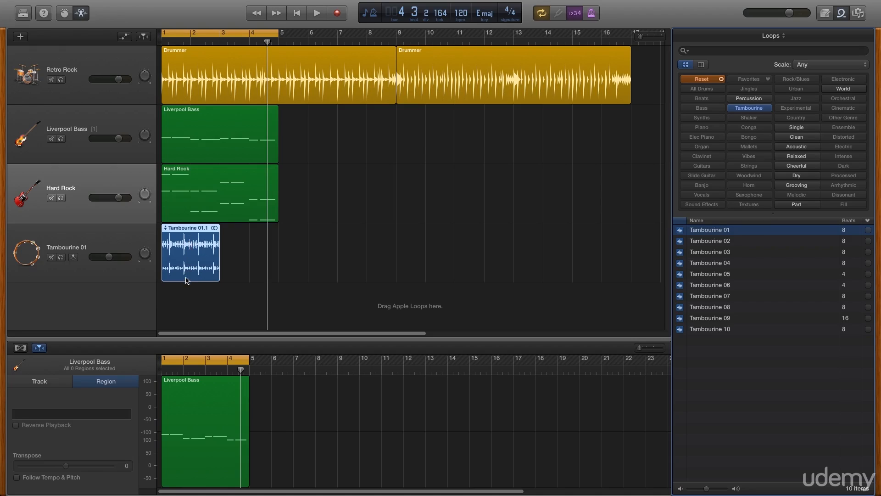
left_click(134, 245)
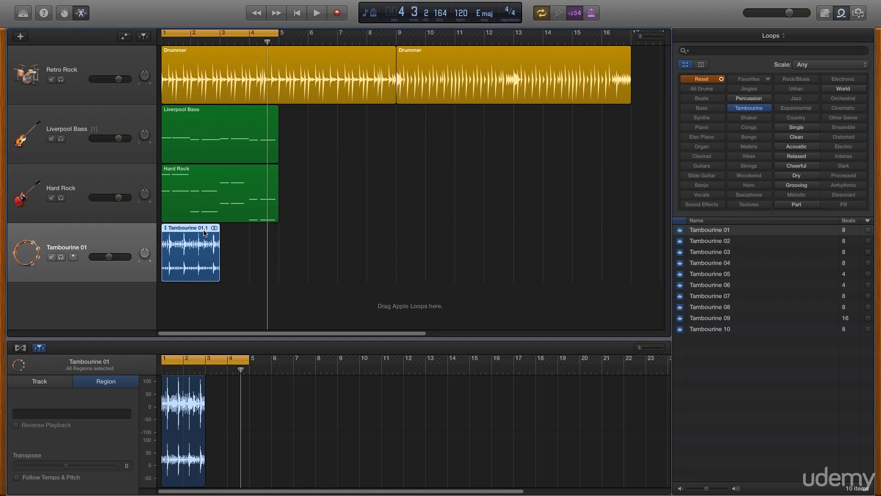
left_click_drag(204, 233, 263, 234)
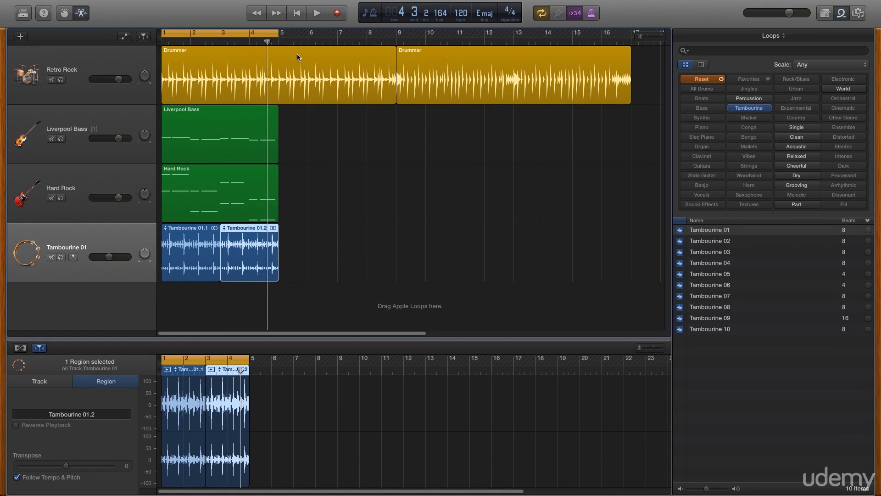
left_click(296, 17)
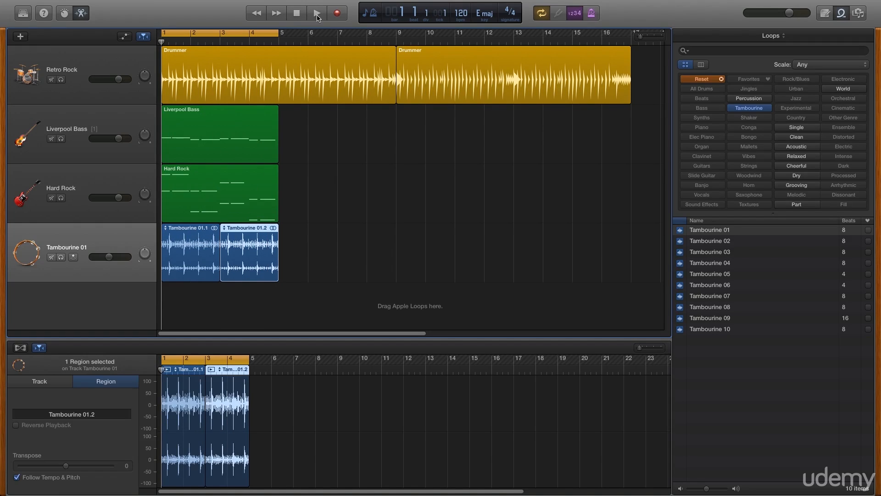
left_click(317, 14)
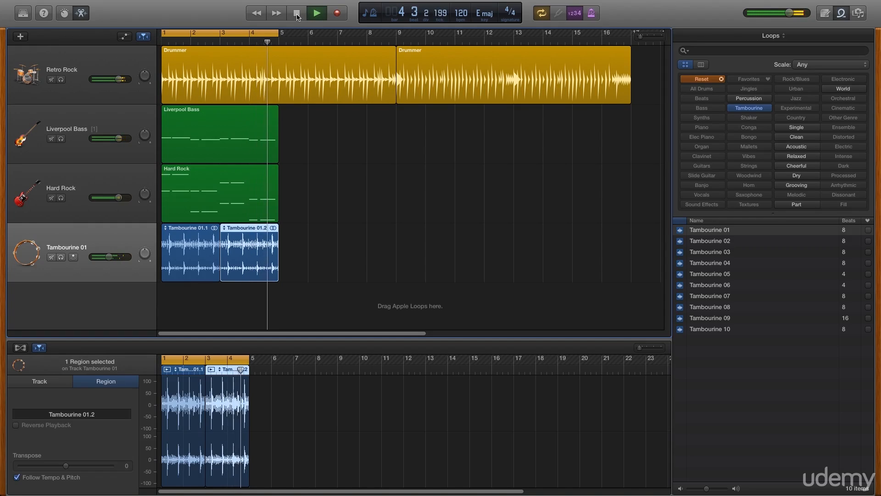
left_click(297, 15)
left_click(297, 16)
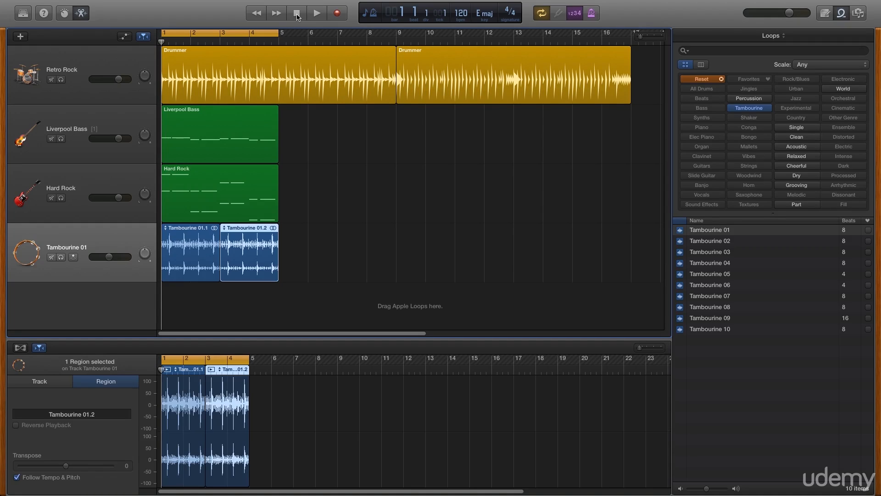
mouse_move(277, 2)
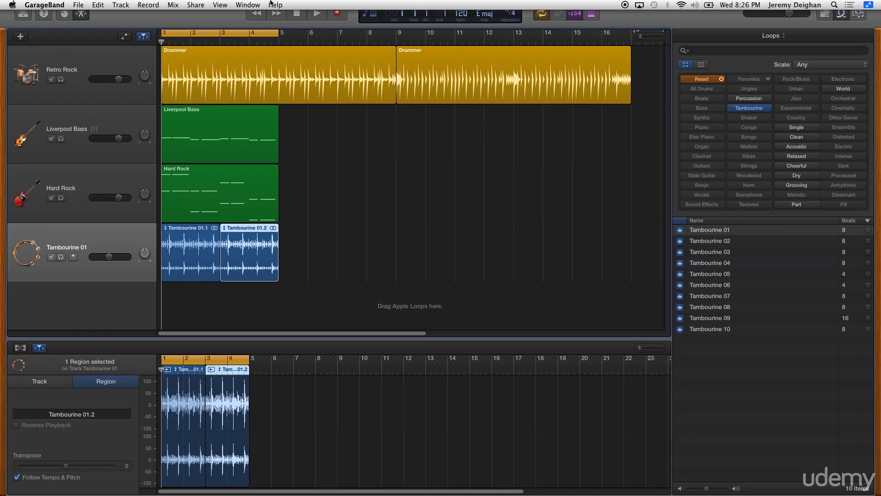
left_click(197, 4)
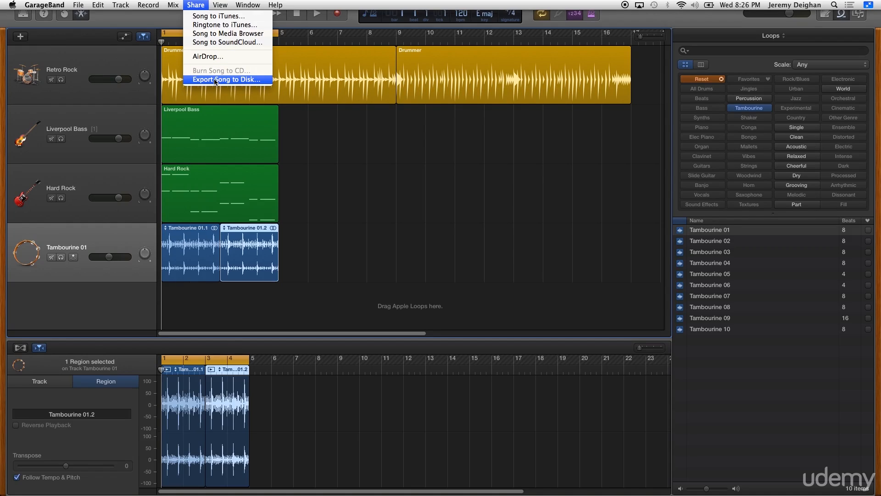
left_click(167, 22)
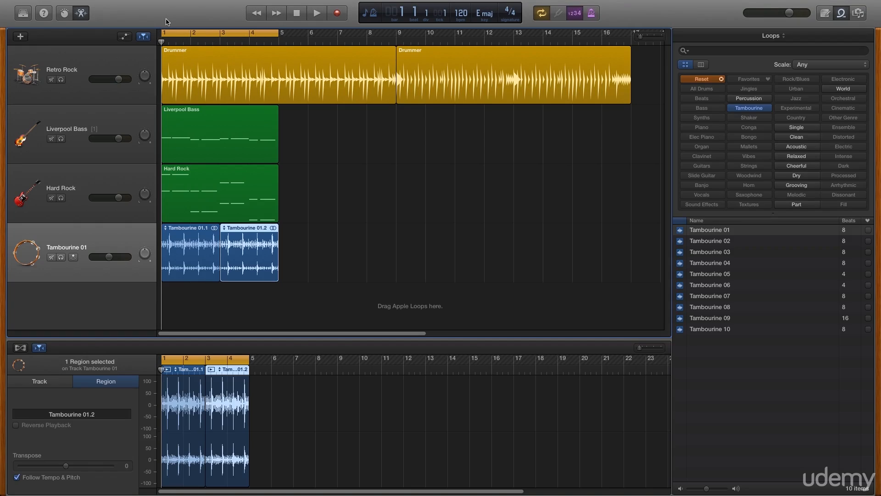